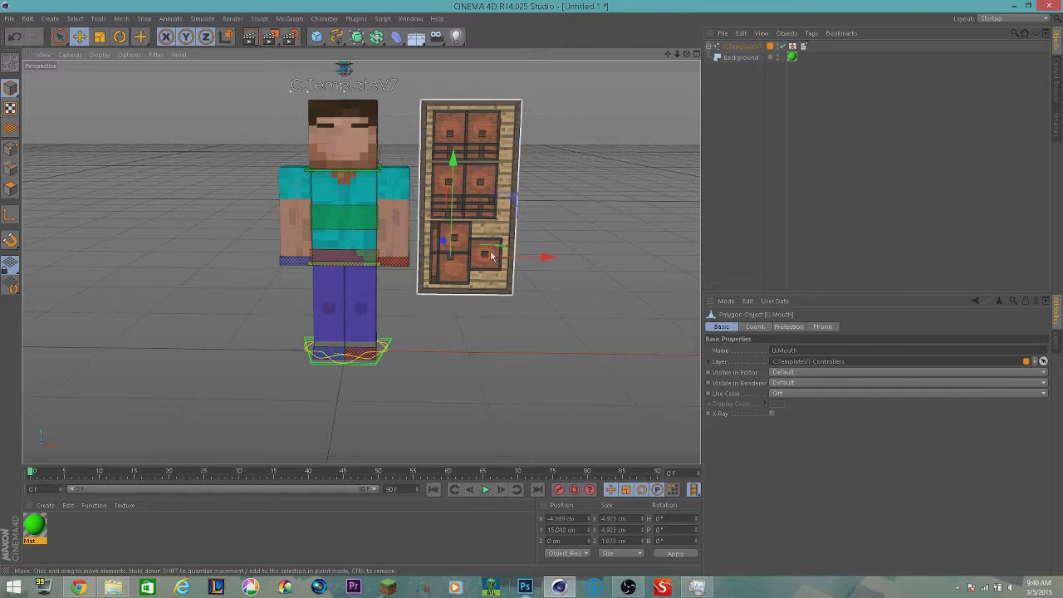
Step: Undo the last change to the face control and turn off the Userdata display of the C.TemplateV7 rig
click(520, 223)
key(ctrl+z)
click(733, 47)
click(794, 500)
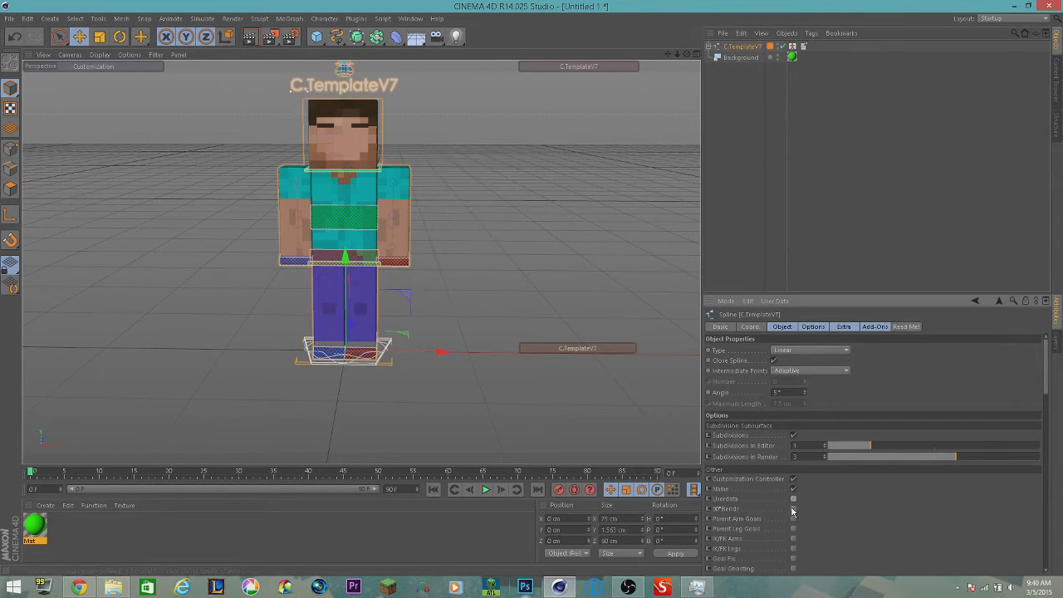
click(344, 70)
click(1033, 360)
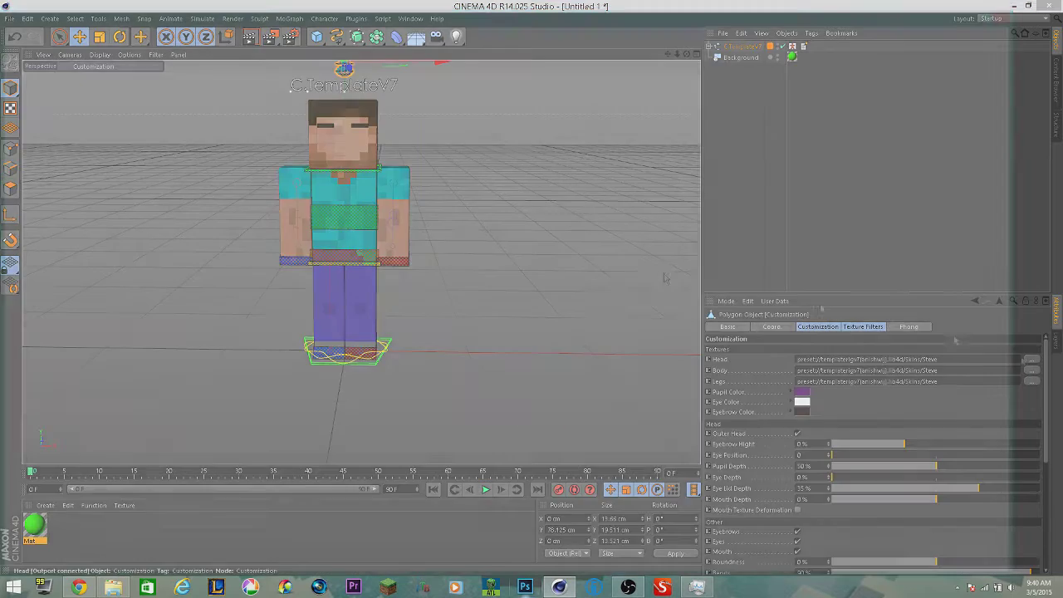
click(111, 39)
double_click(131, 89)
click(132, 88)
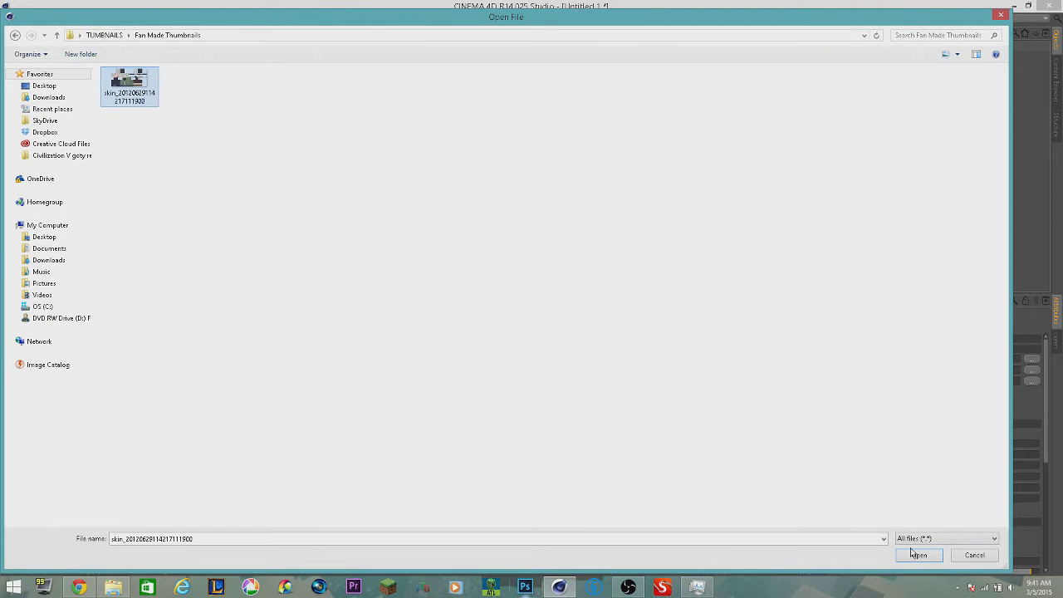
click(912, 552)
Step: Reuse the head texture's file path for the Body and Legs textures
key(ctrl+a)
click(987, 372)
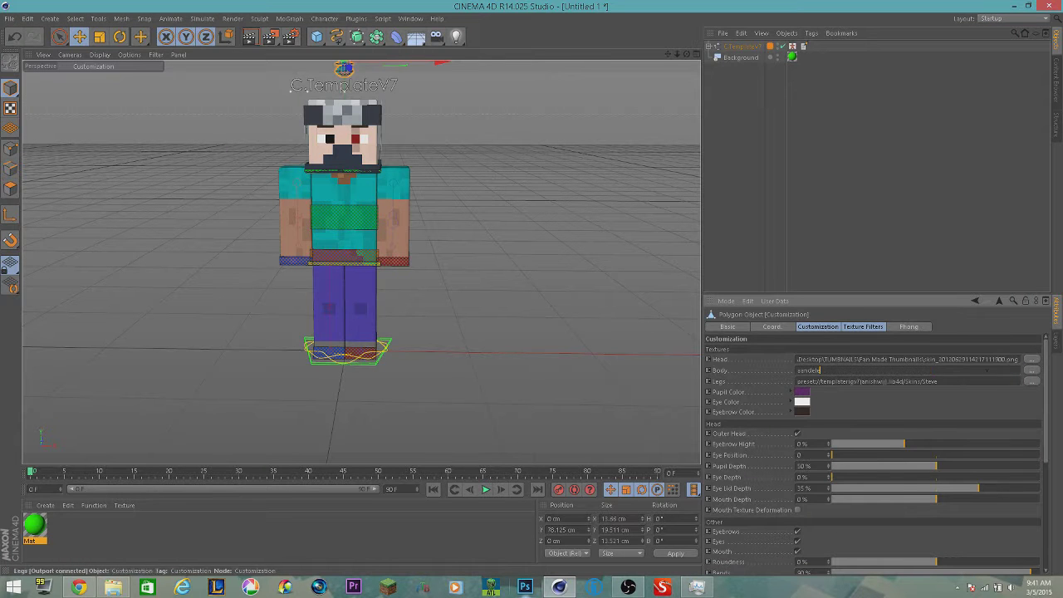
key(ctrl+a)
key(ctrl+v)
click(999, 382)
key(ctrl+a)
key(ctrl+v)
click(997, 399)
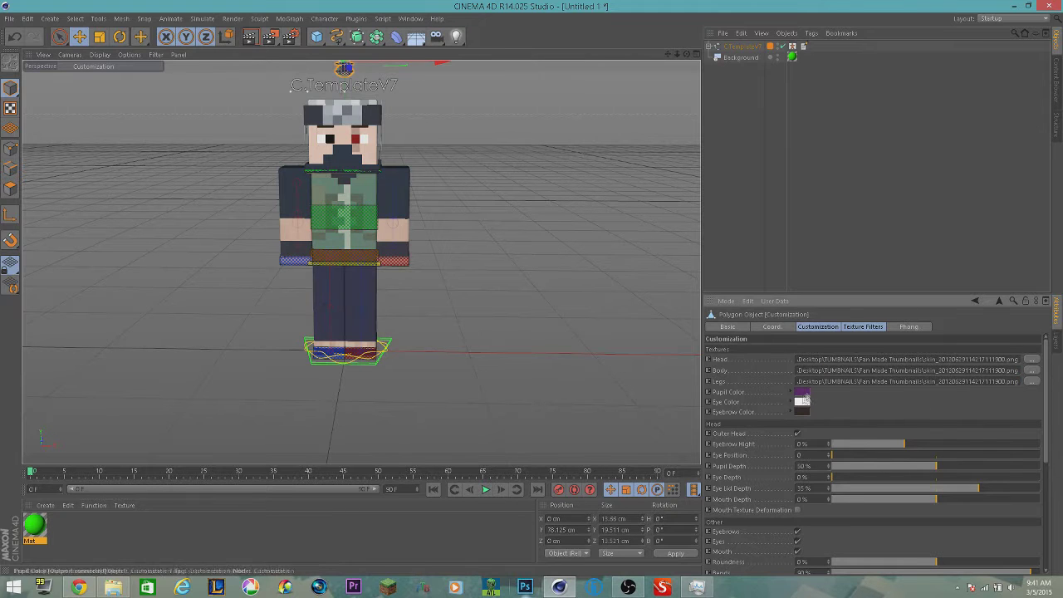
click(791, 402)
click(791, 402)
click(790, 392)
click(791, 392)
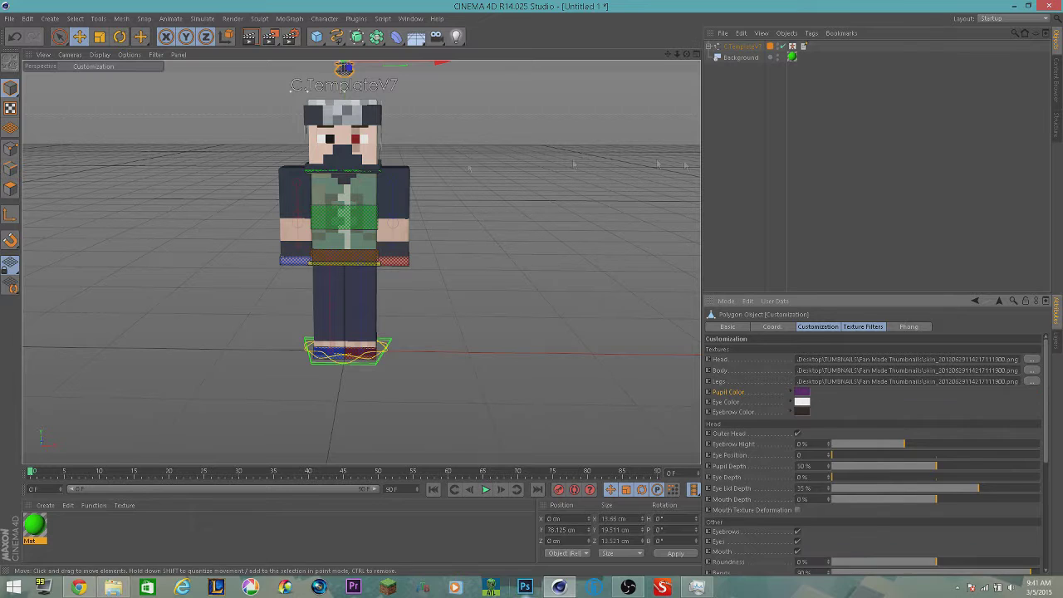
Step: Examine the C.TemplateV7 rig's options and add-ons, such as beard, cape, glasses, hat and bow
click(734, 47)
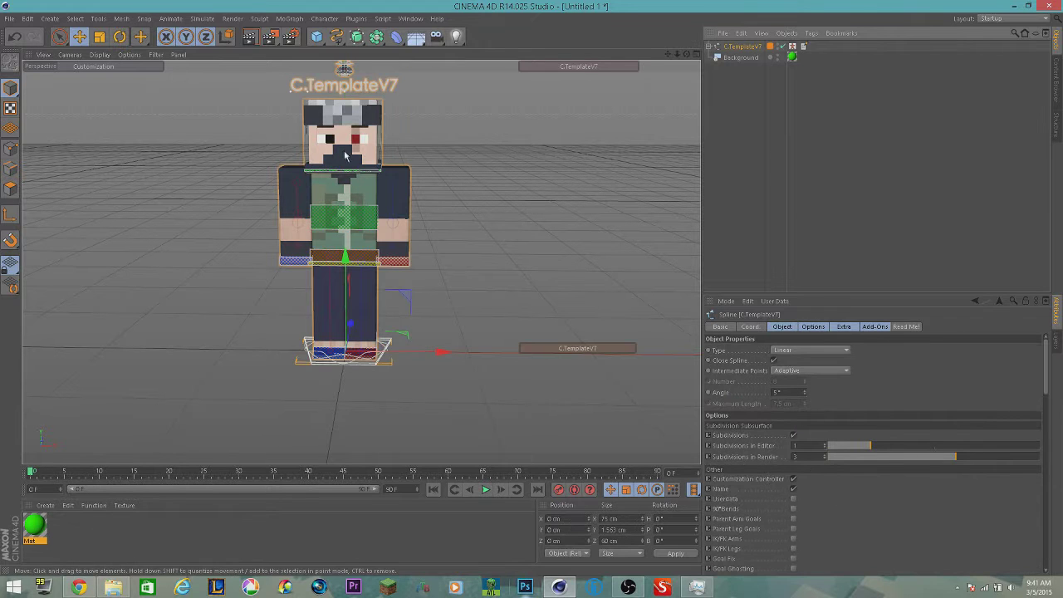
scroll(350, 152, up, 4)
scroll(350, 151, down, 5)
alt+drag(350, 153, 380, 207)
click(387, 246)
click(709, 47)
click(709, 46)
click(738, 47)
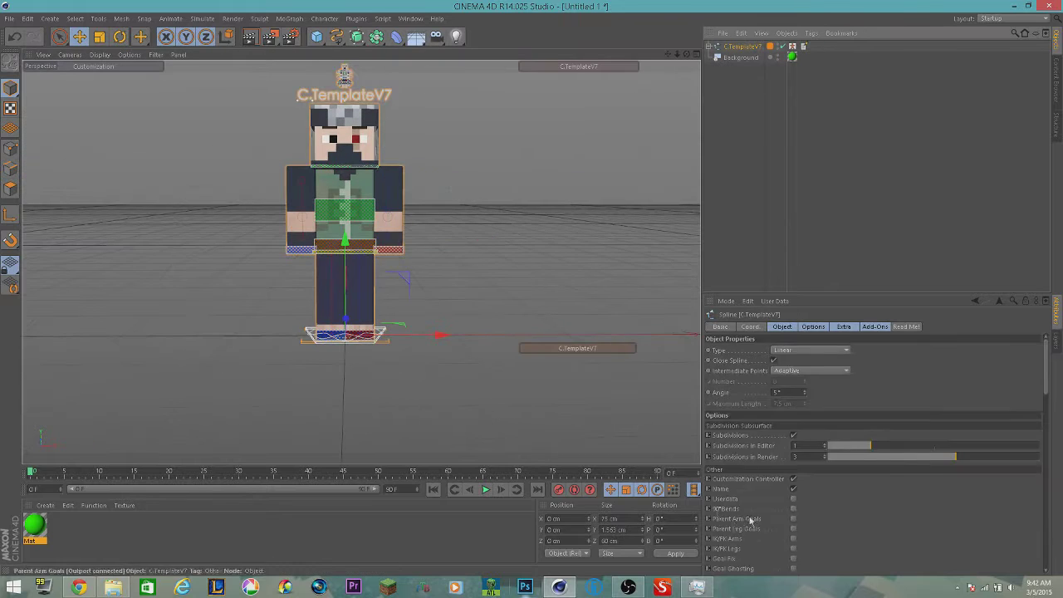
scroll(747, 507, down, 8)
scroll(731, 466, down, 3)
scroll(739, 541, down, 8)
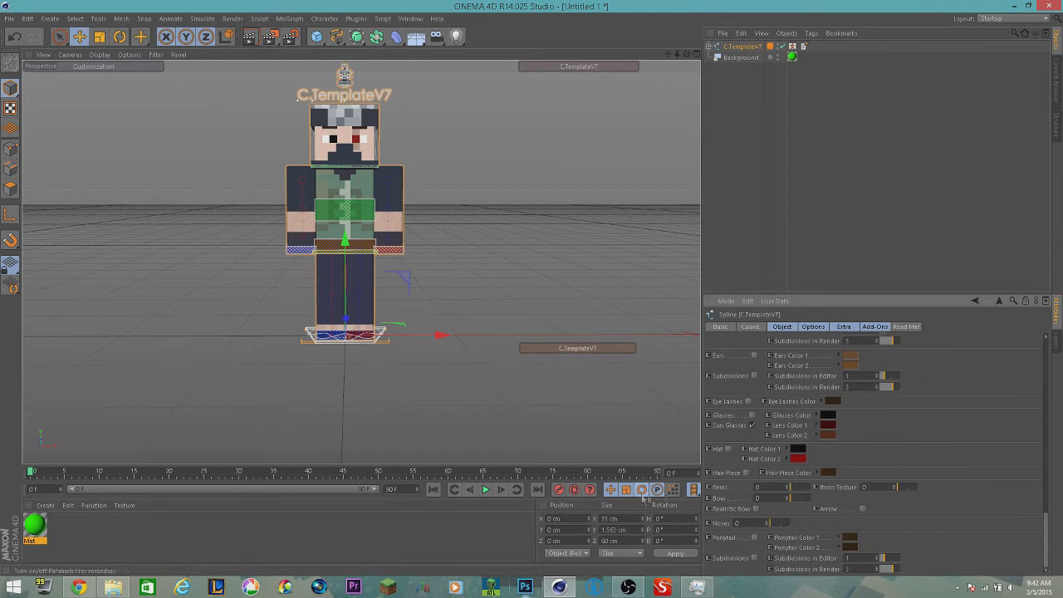
scroll(713, 491, up, 3)
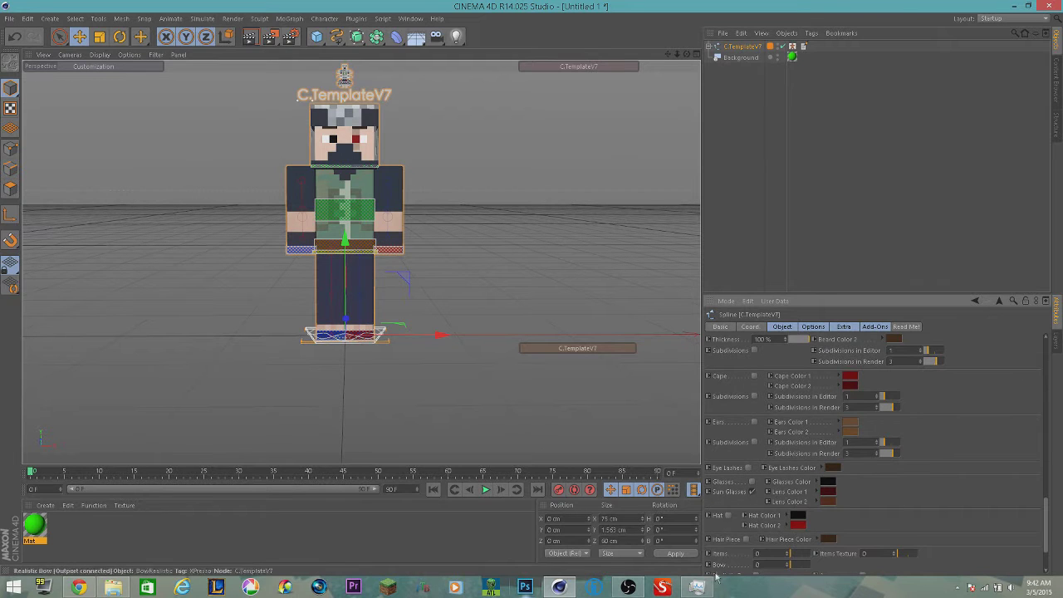
scroll(724, 531, up, 6)
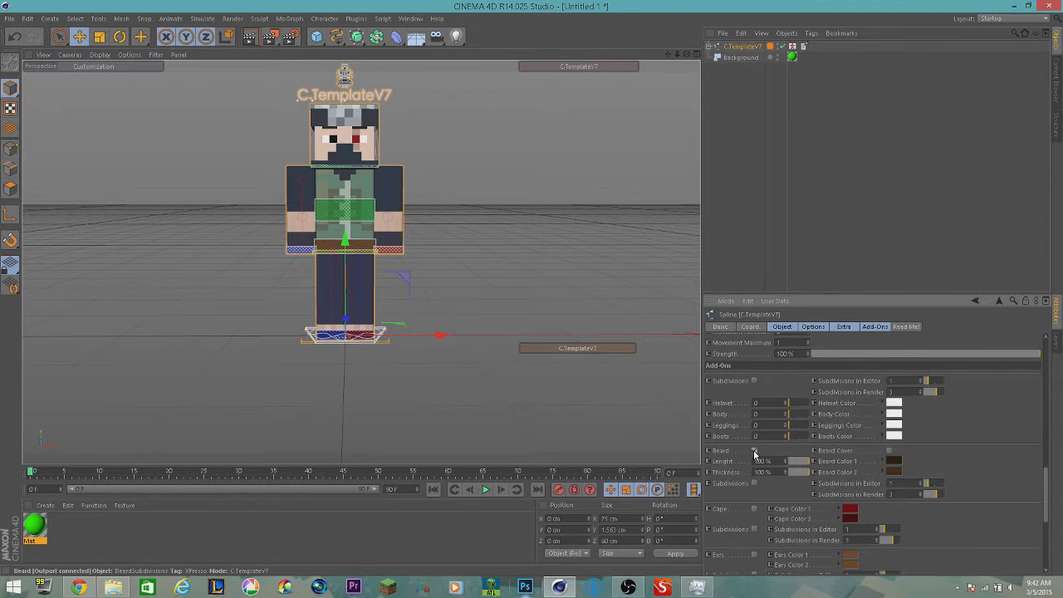
scroll(746, 521, down, 3)
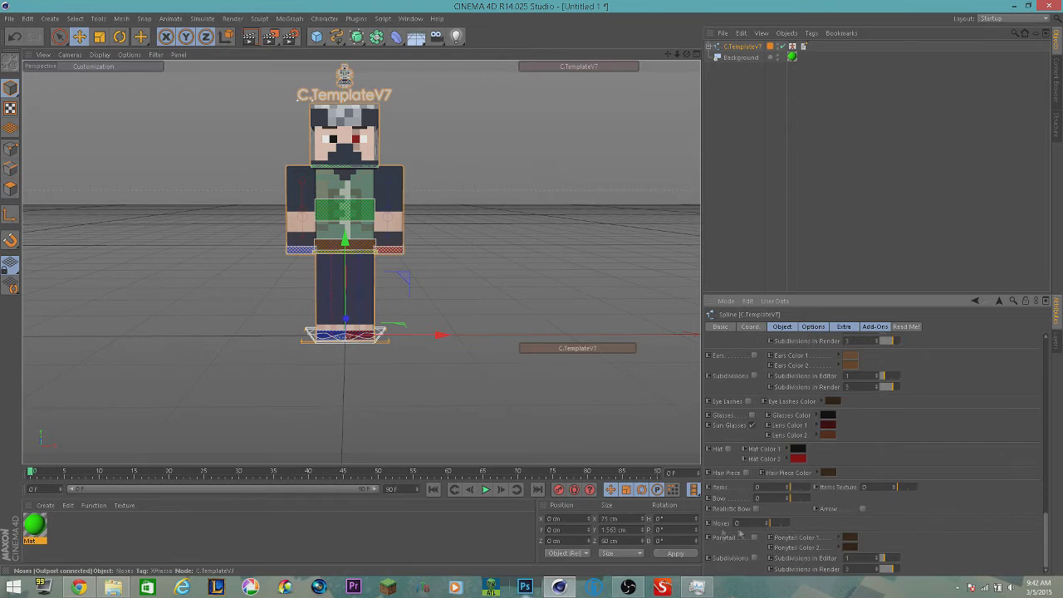
Step: Pull the blue right-arm controller outward from the body and raise it
click(303, 247)
alt+drag(298, 183, 486, 254)
drag(216, 190, 197, 188)
alt+drag(465, 217, 415, 202)
drag(267, 218, 238, 215)
alt+drag(332, 218, 486, 179)
drag(251, 214, 235, 213)
alt+drag(465, 207, 312, 208)
drag(228, 125, 227, 103)
Step: Move the red left-arm controller away from the body and lift it
alt+drag(360, 253, 366, 247)
click(377, 260)
drag(457, 245, 511, 243)
drag(423, 152, 423, 104)
Step: Refine the right arm's pose by shifting and rotating its controller, undoing the one misplaced move
alt+drag(249, 218, 338, 284)
click(337, 283)
drag(259, 238, 233, 233)
alt+drag(378, 203, 190, 339)
click(119, 37)
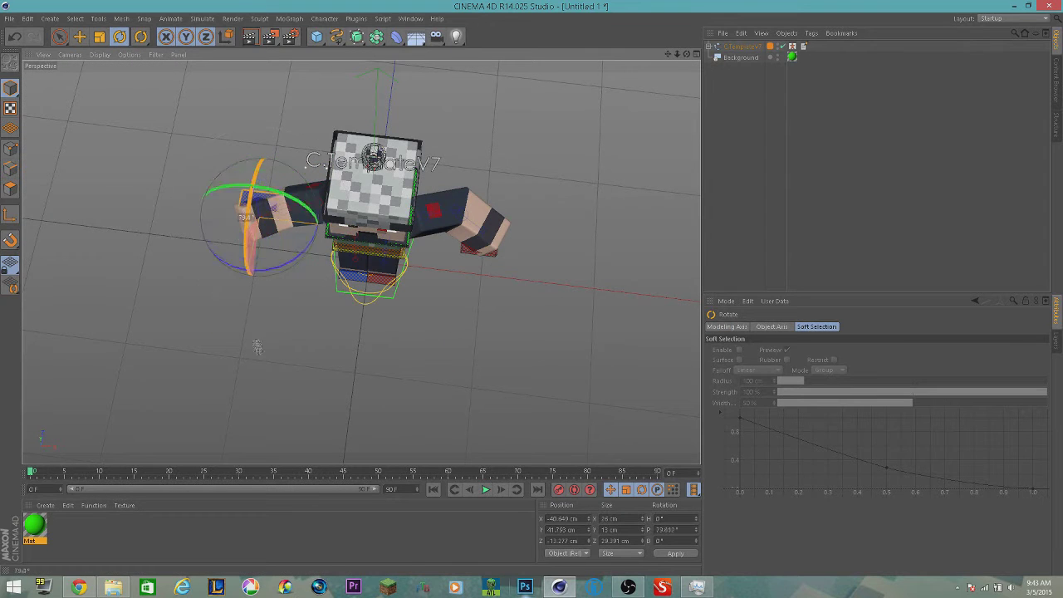
click(306, 209)
click(270, 239)
alt+drag(259, 304, 415, 145)
click(80, 37)
drag(376, 324, 443, 371)
key(ctrl+z)
drag(255, 279, 250, 279)
Step: Raise the left-arm controller about 12 cm and render a preview of the pose
alt+drag(416, 274, 342, 243)
click(488, 273)
mouse_move(476, 246)
mouse_down()
mouse_move(482, 218)
mouse_move(468, 226)
mouse_up()
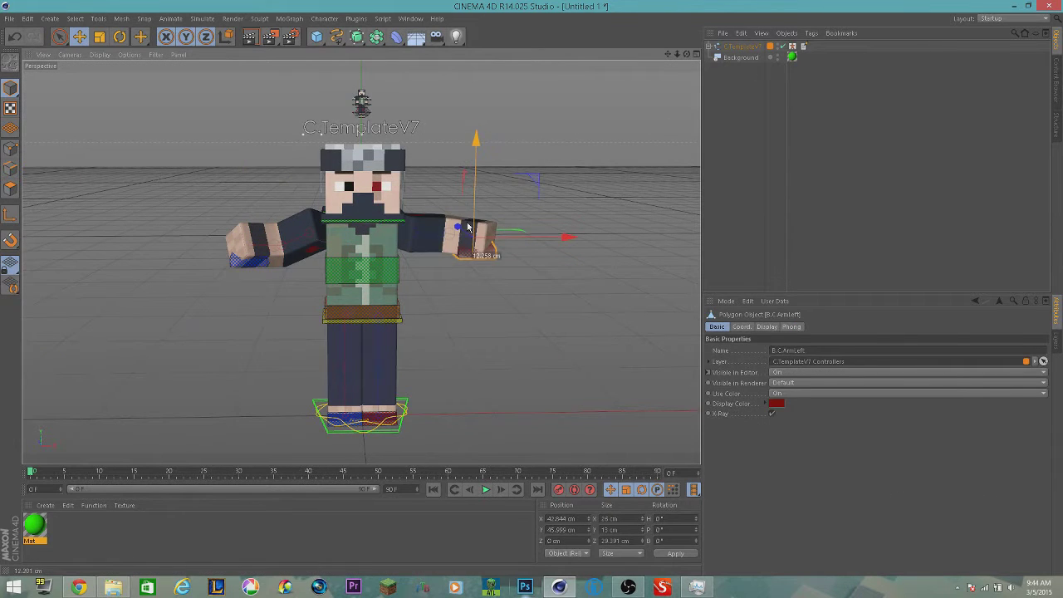
key(ctrl+r)
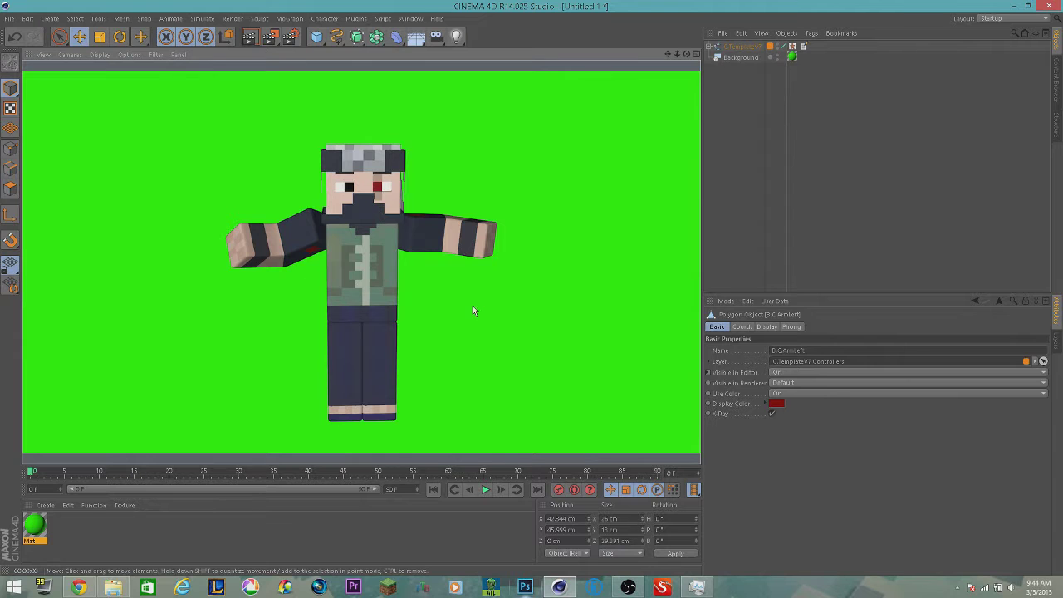
click(473, 307)
Step: Raise the left-foot controller slightly and add a camera to the scene
click(381, 417)
drag(387, 385, 386, 371)
click(340, 421)
click(437, 37)
Step: Move the blue right-foot controller backward and lift it into a running stride
alt+drag(353, 292, 544, 252)
click(329, 422)
drag(253, 422, 218, 419)
drag(299, 335, 297, 316)
alt+drag(346, 375, 250, 407)
Step: Reposition the right-arm controller vertically, ending with the arm bent low beside the torso
click(283, 255)
drag(289, 145, 289, 119)
alt+drag(250, 222, 341, 229)
drag(242, 144, 240, 51)
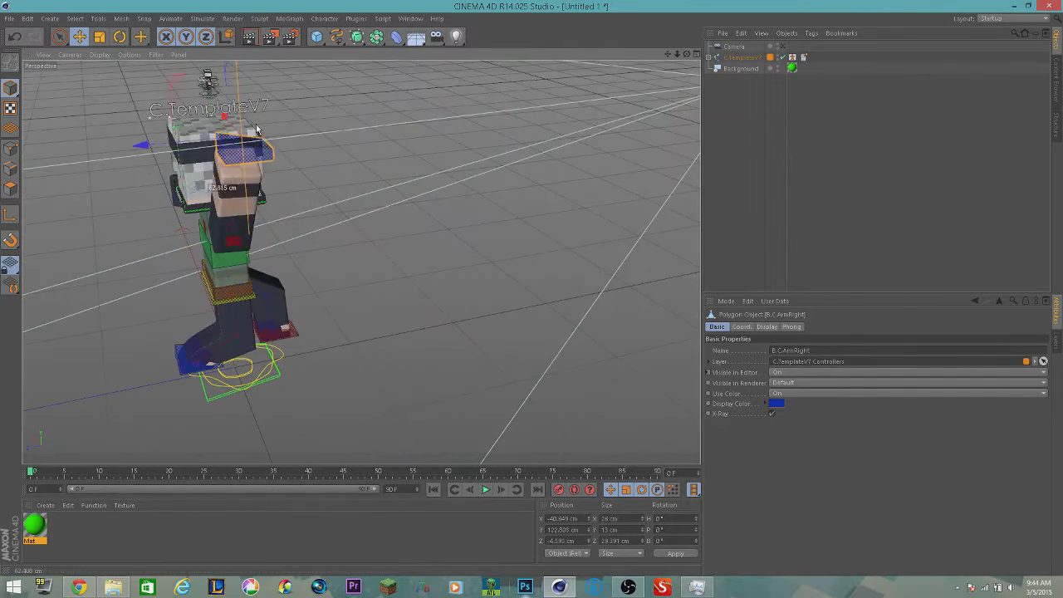
alt+drag(349, 220, 249, 179)
click(455, 246)
drag(462, 207, 463, 206)
click(362, 132)
drag(382, 119, 376, 231)
Step: Lower the left-arm controller and shift it to about X 32, Y 25, Z 12 cm for the running pose
click(565, 235)
drag(560, 125, 560, 144)
drag(524, 226, 530, 235)
mouse_move(646, 239)
mouse_down()
mouse_move(571, 242)
mouse_move(629, 243)
mouse_up()
alt+drag(497, 279, 619, 309)
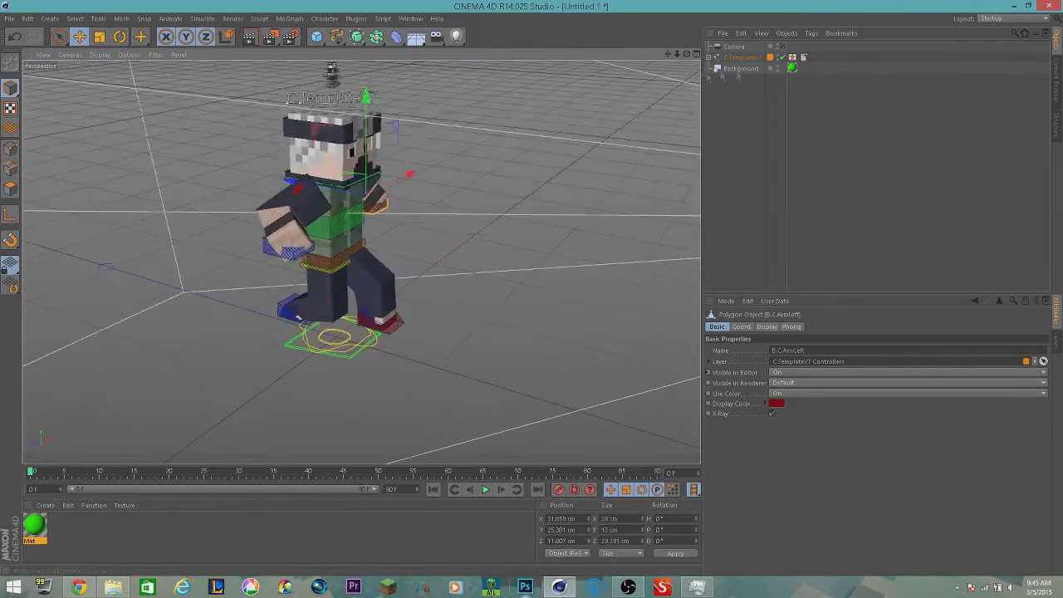
Step: Look through the scene camera and render a preview of the running pose
click(783, 46)
key(ctrl+r)
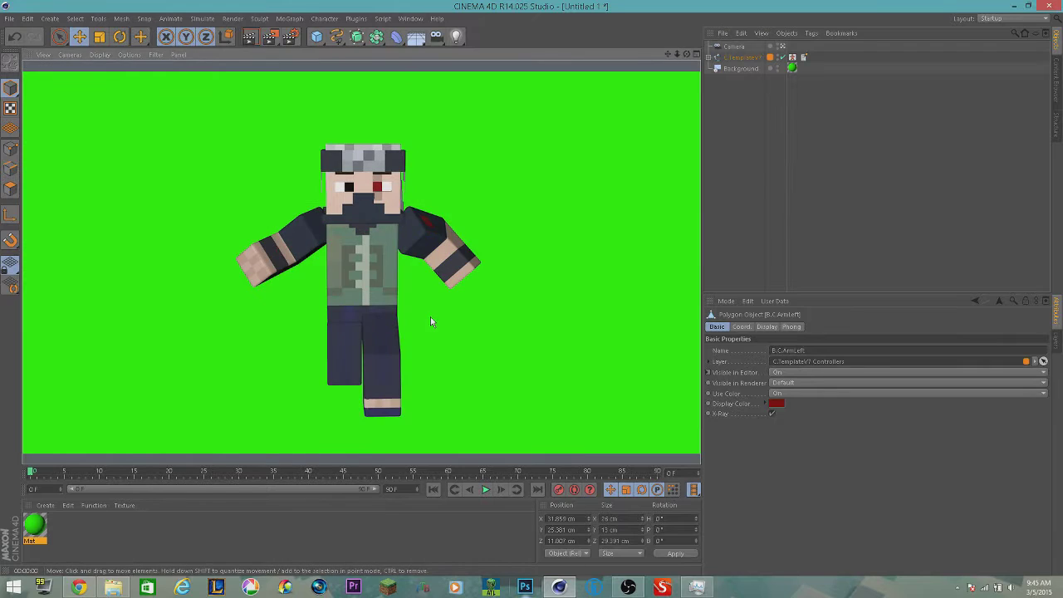
click(726, 91)
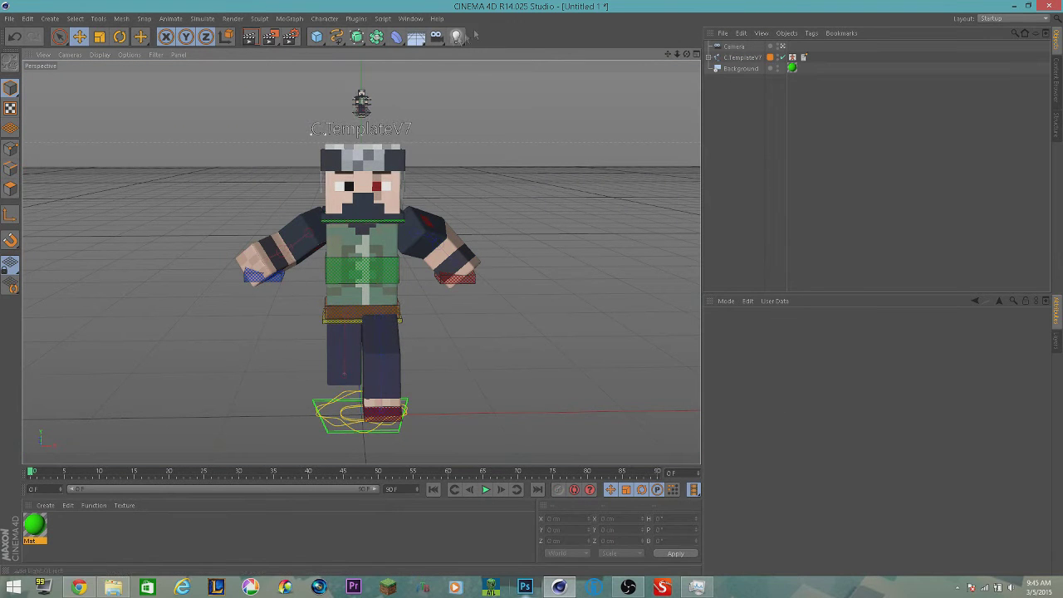
Step: Reframe the camera so the full character stands left of centre, checking it with preview renders
alt+right_drag(363, 271, 336, 352)
key(ctrl+r)
click(376, 273)
key(ctrl+r)
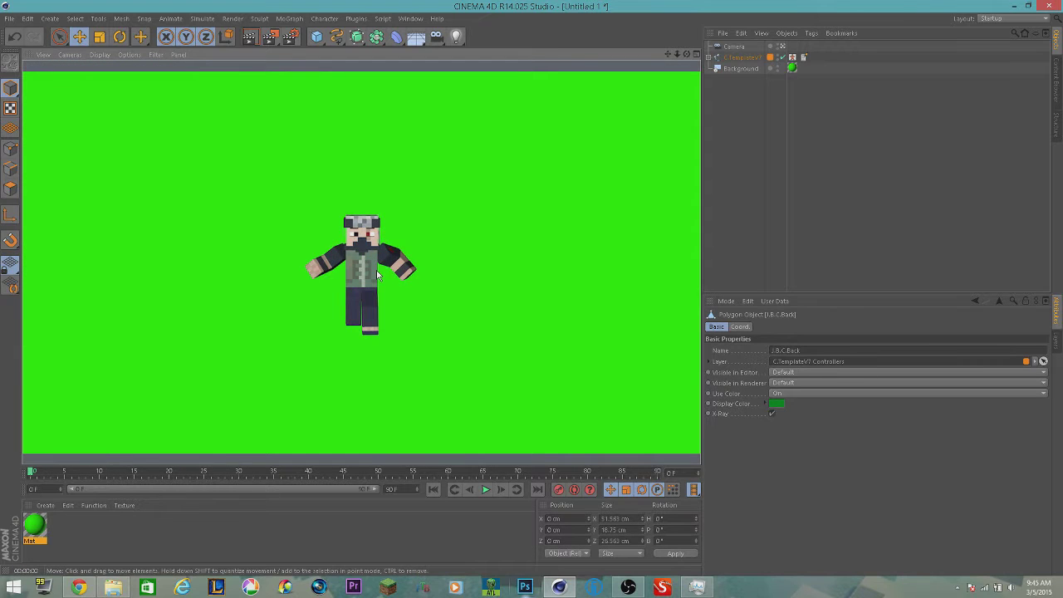
alt+right_drag(356, 251, 415, 254)
alt+middle_drag(415, 254, 349, 259)
key(ctrl+r)
Step: Pick the head in the rig's Visual Selector, rotate it slightly sideways and render a preview
click(742, 57)
click(793, 58)
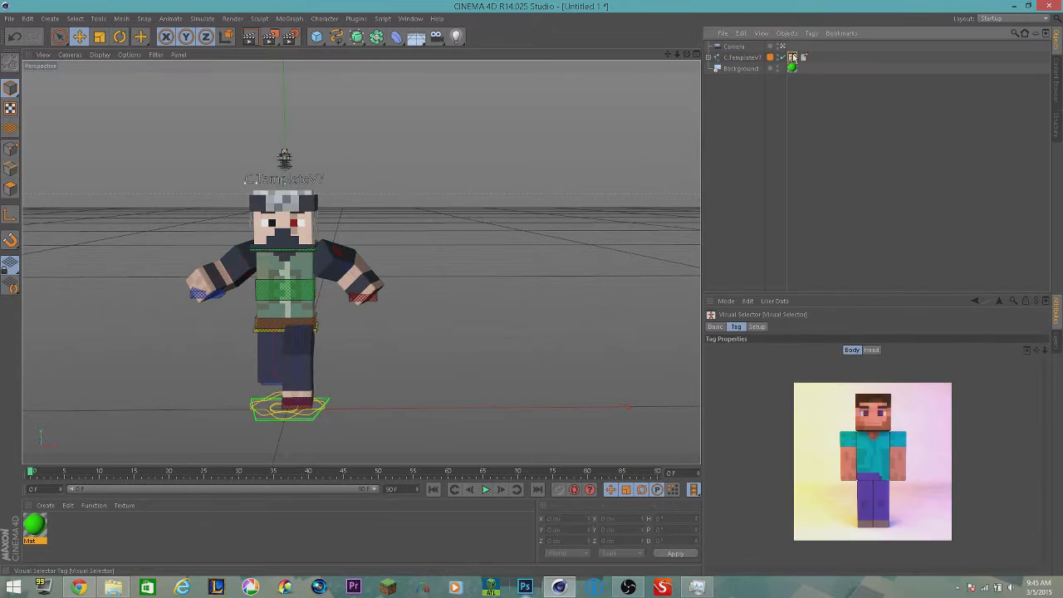
click(874, 410)
key(r)
drag(290, 253, 309, 253)
key(ctrl+r)
click(532, 316)
key(ctrl+r)
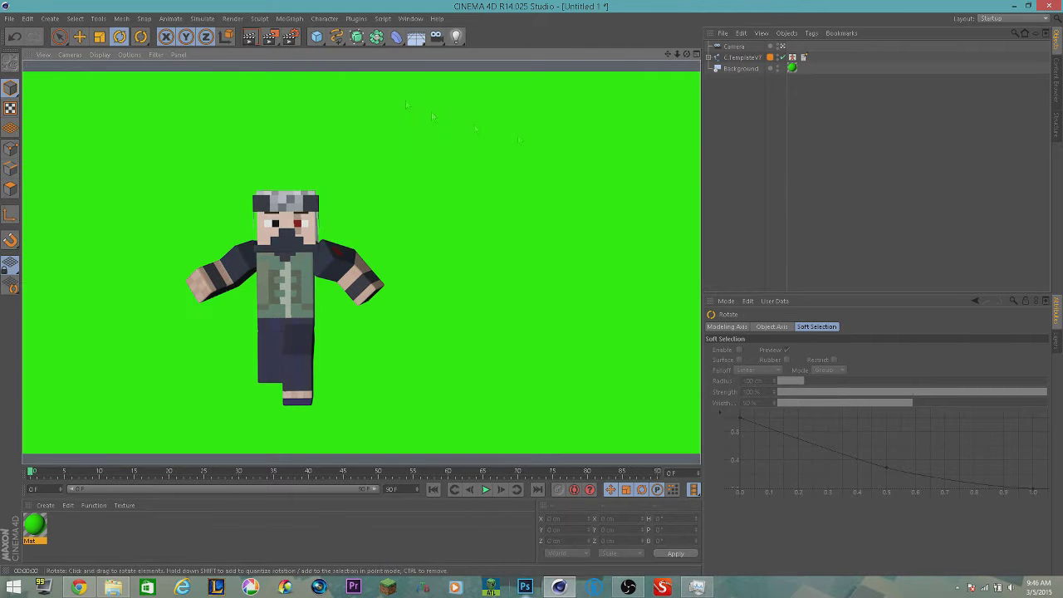
Step: Add a MoText object and set its text to "Minecraft"
click(233, 18)
click(376, 36)
click(290, 19)
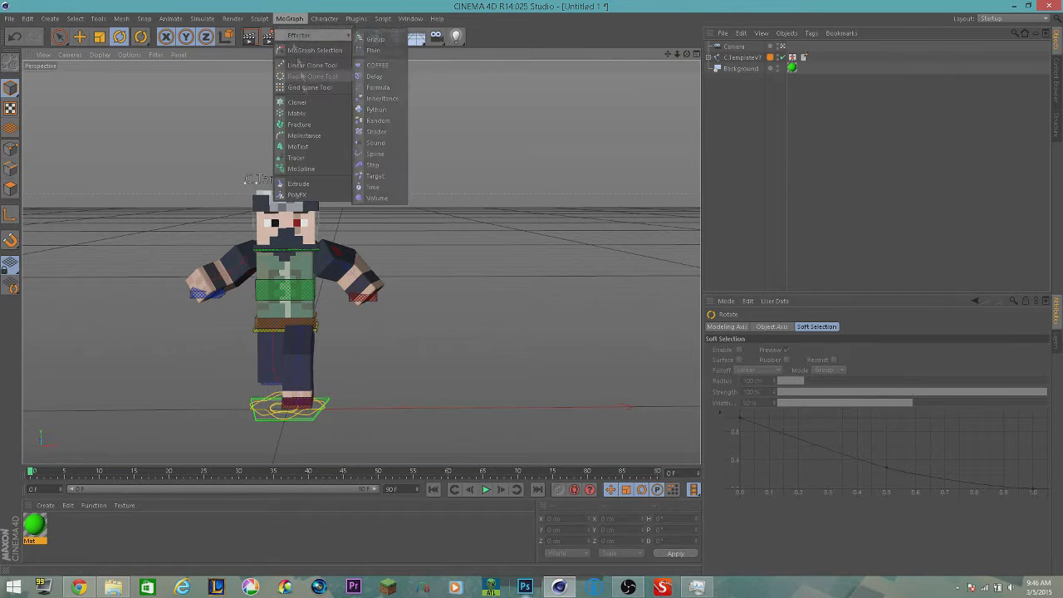
click(300, 147)
double_click(759, 390)
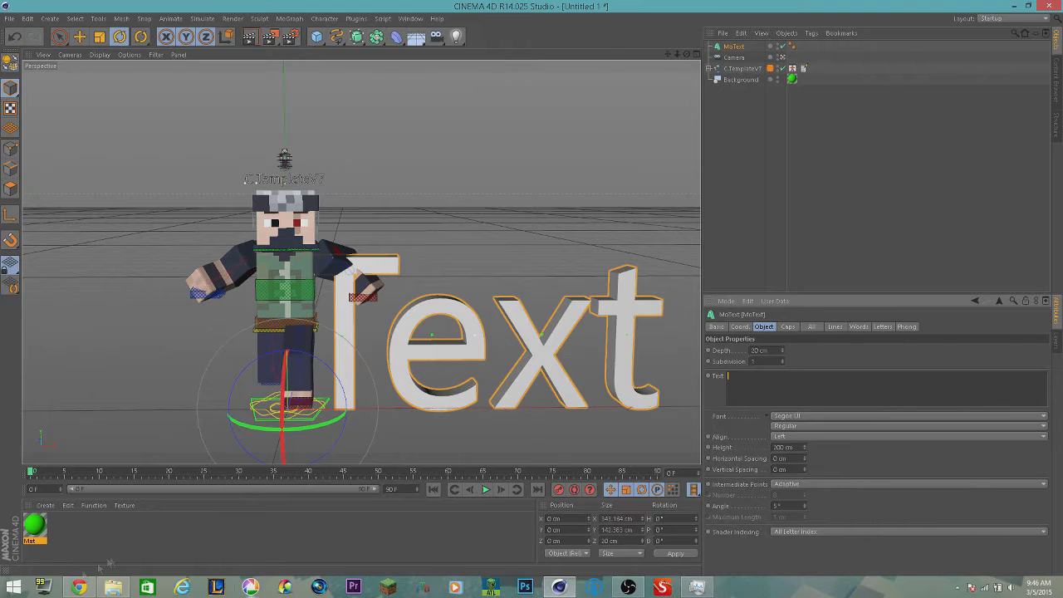
click(79, 588)
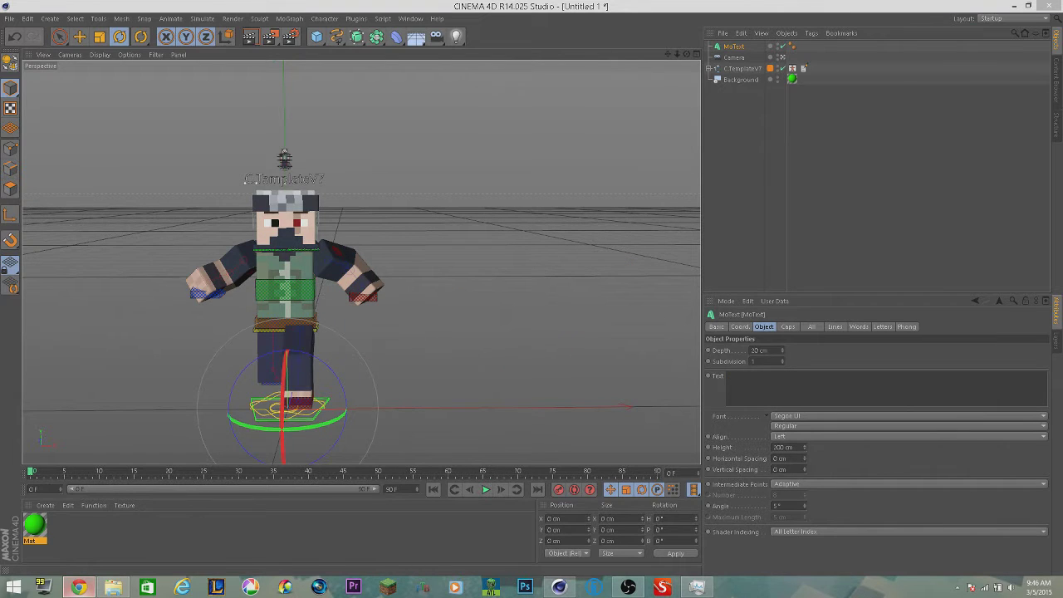
click(791, 394)
text(Minecr)
Step: Change the MoText font to a blocky, pixel-style Minecraft typeface
click(737, 169)
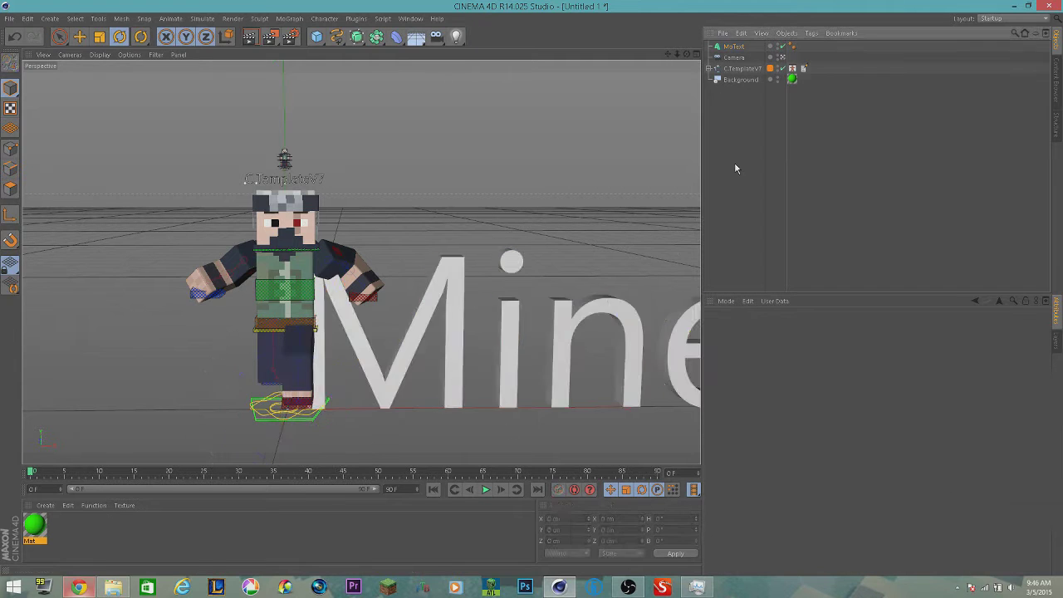
click(735, 47)
click(840, 418)
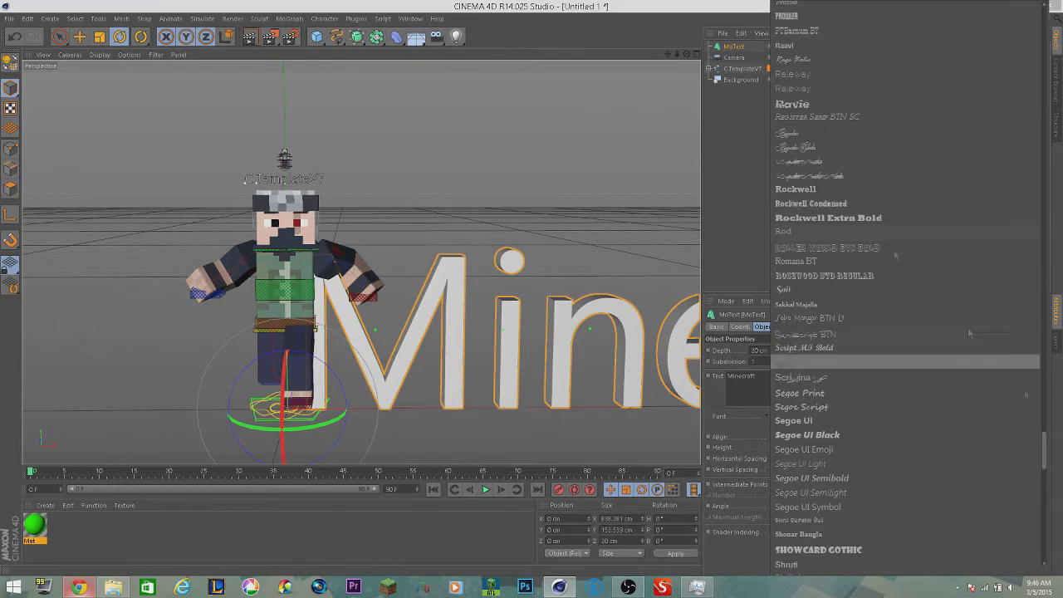
scroll(844, 463, down, 6)
scroll(846, 466, up, 10)
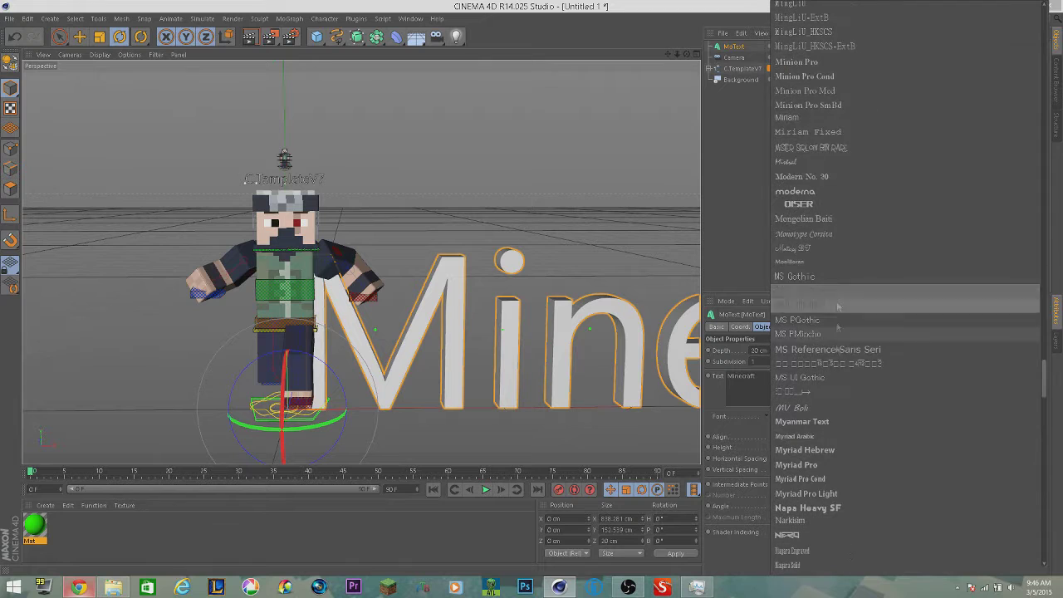
click(821, 254)
Step: Scale the text down to about 378 cm wide and raise it above the character to about Y 231 cm
click(99, 36)
drag(403, 169, 93, 17)
click(79, 37)
drag(429, 399, 422, 147)
click(250, 36)
Step: Create a new material and set its color to a saturated blue
double_click(82, 532)
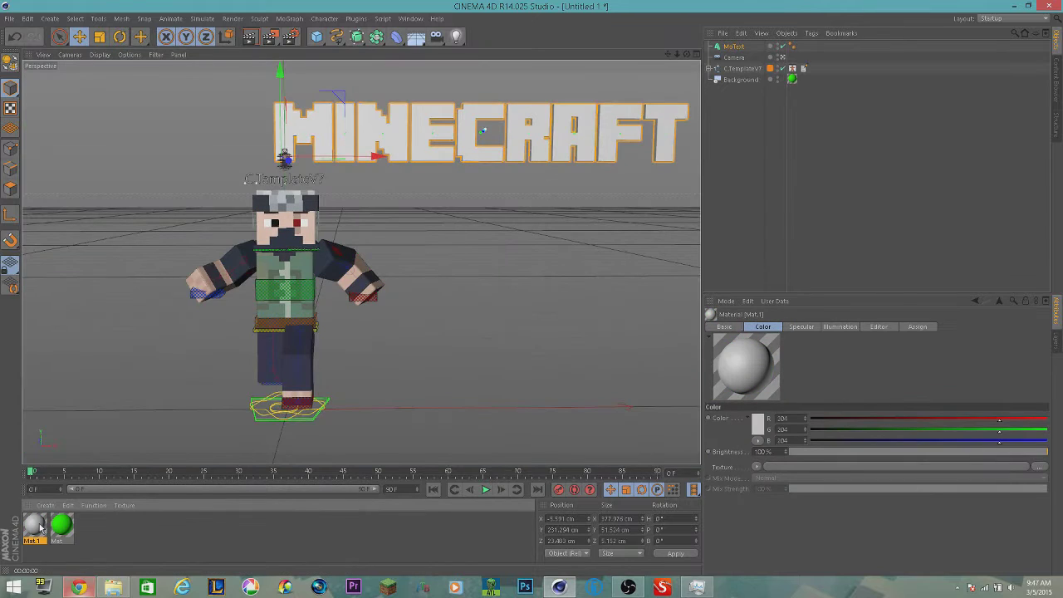
double_click(34, 527)
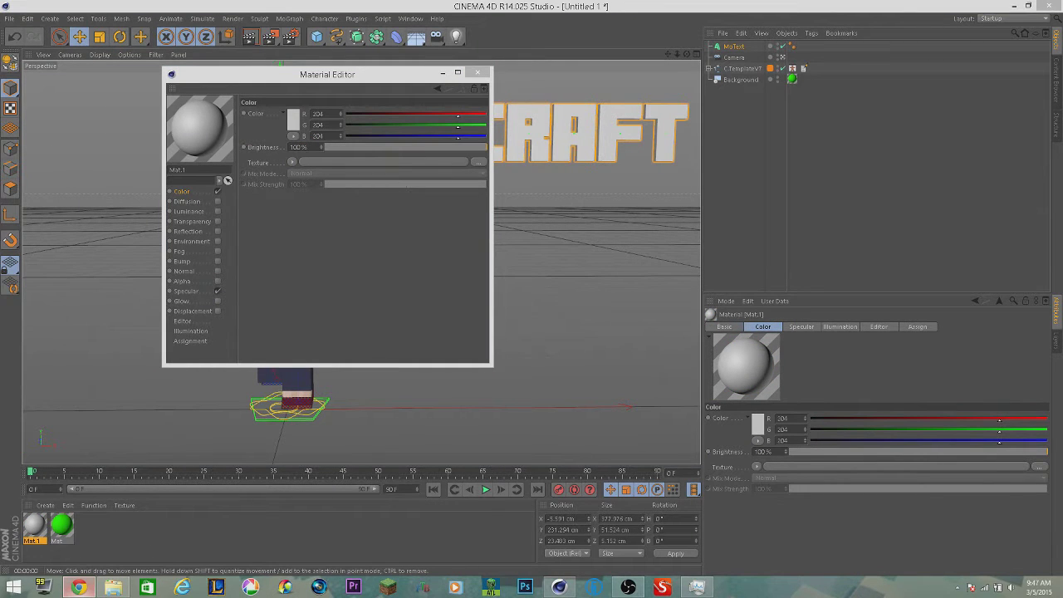
click(293, 120)
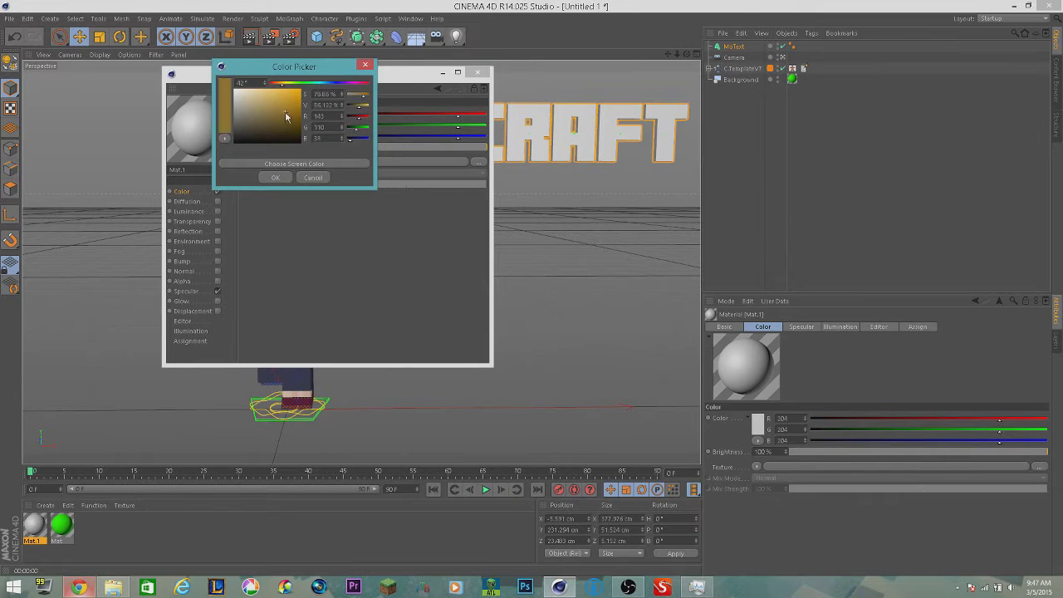
drag(287, 84, 335, 84)
click(300, 90)
click(275, 178)
click(477, 72)
Step: Apply the blue material to the MoText object and render a preview
drag(41, 532, 741, 49)
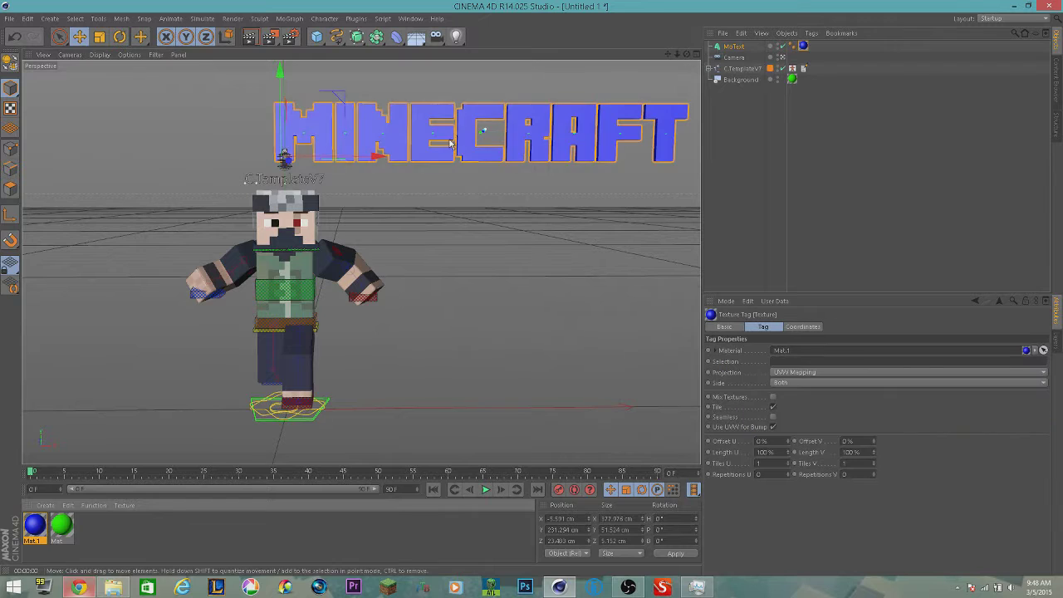
click(251, 36)
click(449, 141)
Step: Rotate the text's heading to about -8.9° and shift the text toward the character's side of the frame
click(120, 37)
drag(315, 152, 303, 154)
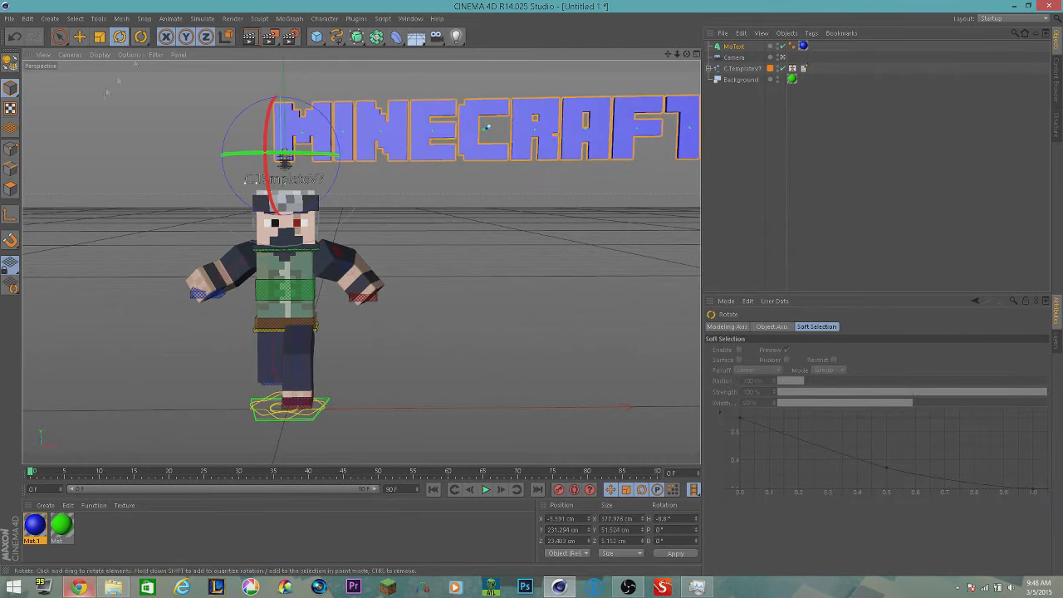
click(80, 36)
drag(379, 159, 328, 152)
click(251, 36)
click(483, 137)
Step: Rotate the text to about -1.2° heading and -3.2° pitch, and check it in preview renders
click(120, 37)
drag(256, 151, 271, 151)
mouse_move(222, 123)
mouse_down()
mouse_move(219, 152)
mouse_move(223, 103)
mouse_up()
click(251, 37)
click(440, 145)
click(251, 36)
click(251, 37)
click(398, 156)
Step: Change the text material's color from the color picker to an orange-brown
click(35, 525)
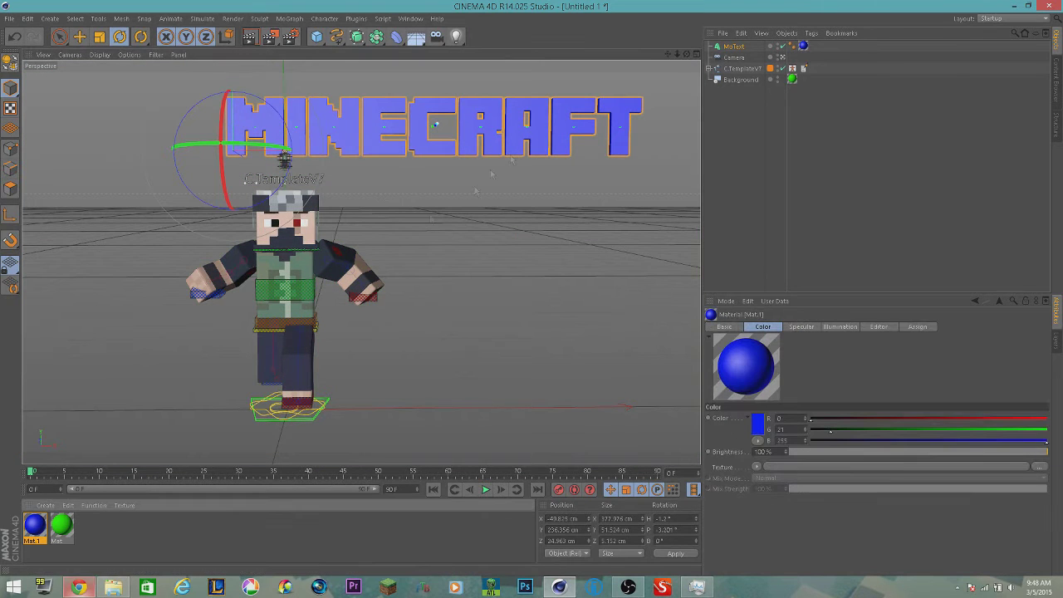
double_click(34, 525)
click(293, 119)
click(415, 25)
click(451, 64)
click(443, 118)
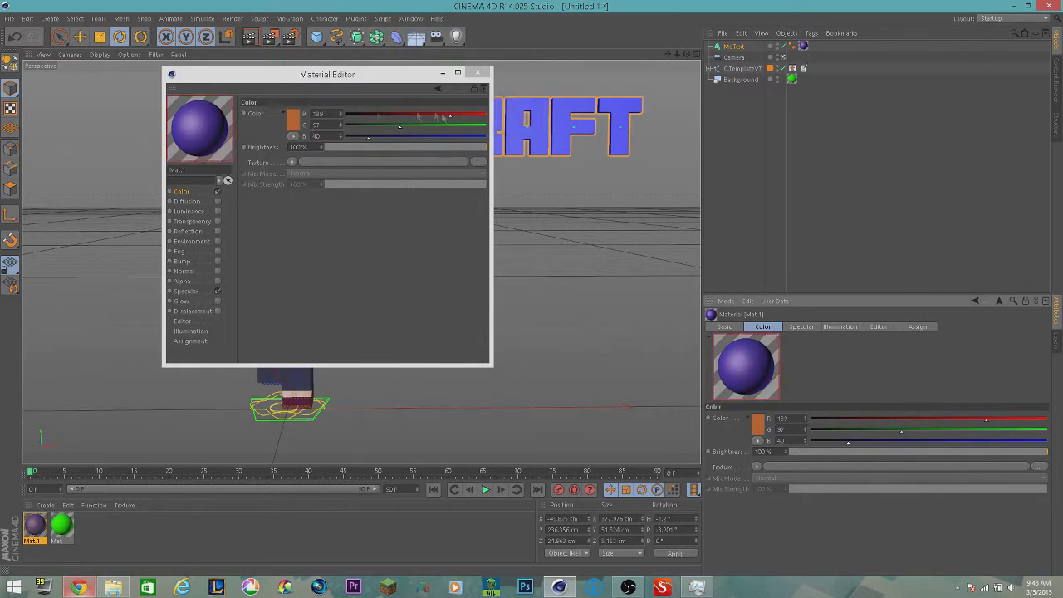
Step: Finish editing the orange-brown title material and render a preview of the scene
click(478, 73)
click(251, 37)
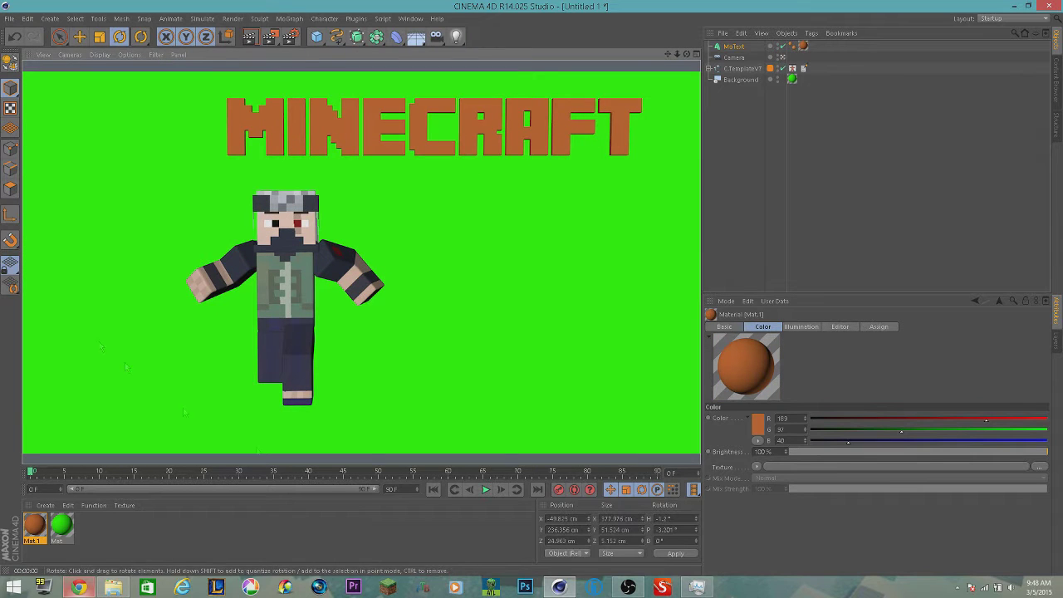
click(628, 586)
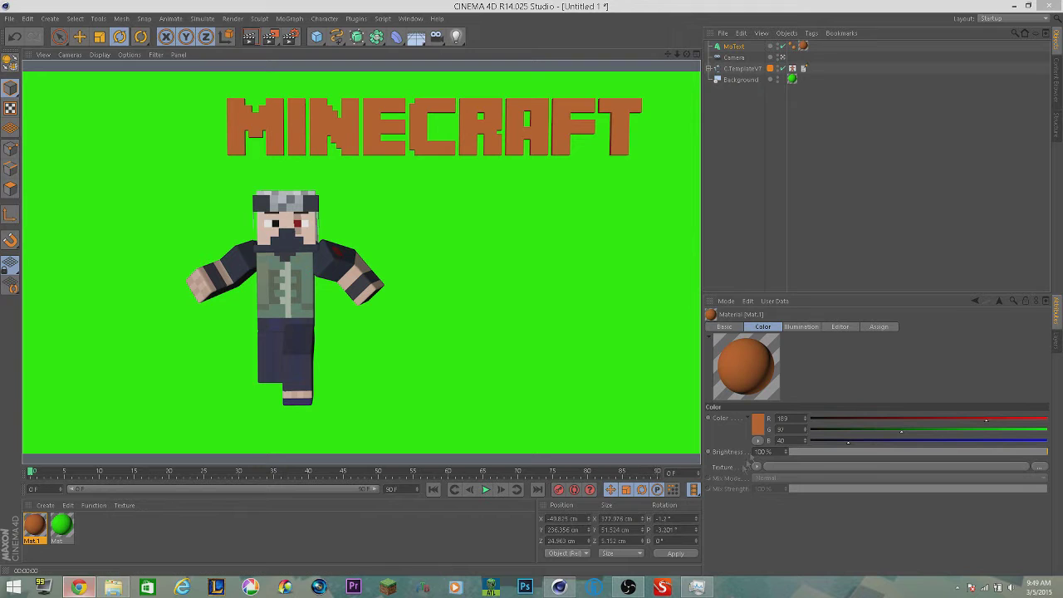
Step: Add a second MoText object reading "HermitCraft" in the MineCrafter 3 font
click(290, 18)
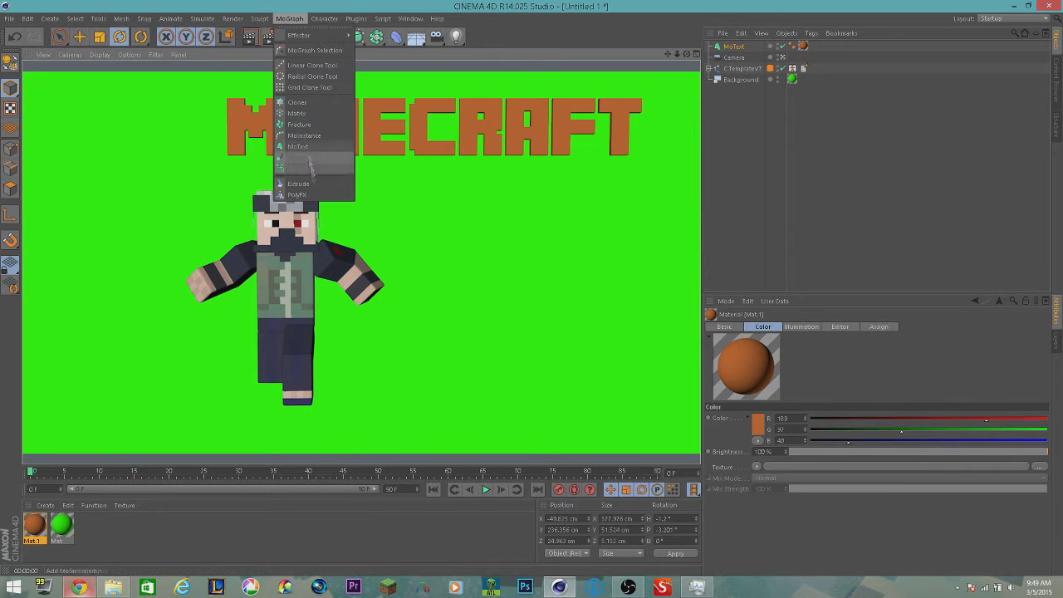
click(309, 144)
drag(742, 377, 667, 399)
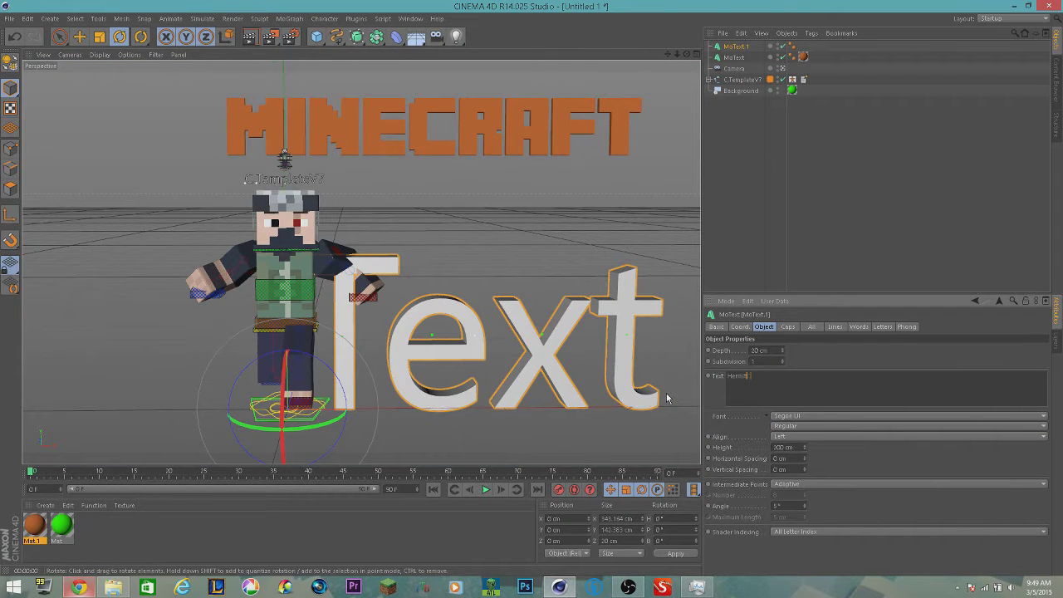
click(667, 399)
click(800, 418)
scroll(855, 249, up, 15)
click(824, 105)
Step: Scale the HermitCraft text down to about 25 cm high and place it beneath the Minecraft title, checking it in a preview render
click(101, 38)
drag(490, 274, 336, 291)
click(80, 37)
drag(392, 401, 481, 202)
key(ctrl+r)
Step: Create a teal-blue material, apply it to the HermitCraft text and render a preview
double_click(138, 530)
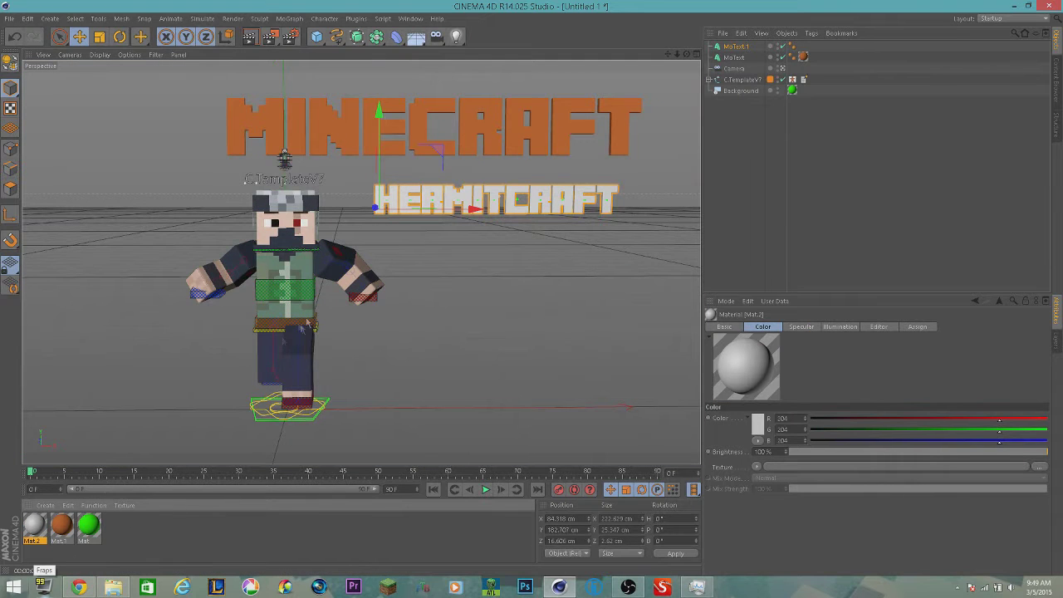
double_click(35, 527)
click(291, 123)
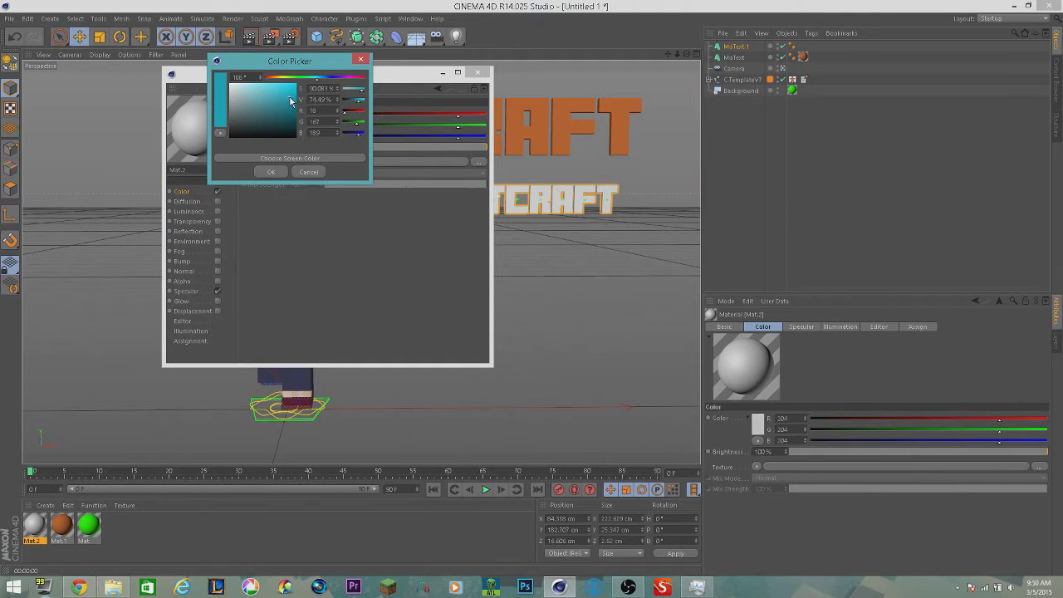
click(270, 172)
click(477, 72)
drag(34, 525, 474, 200)
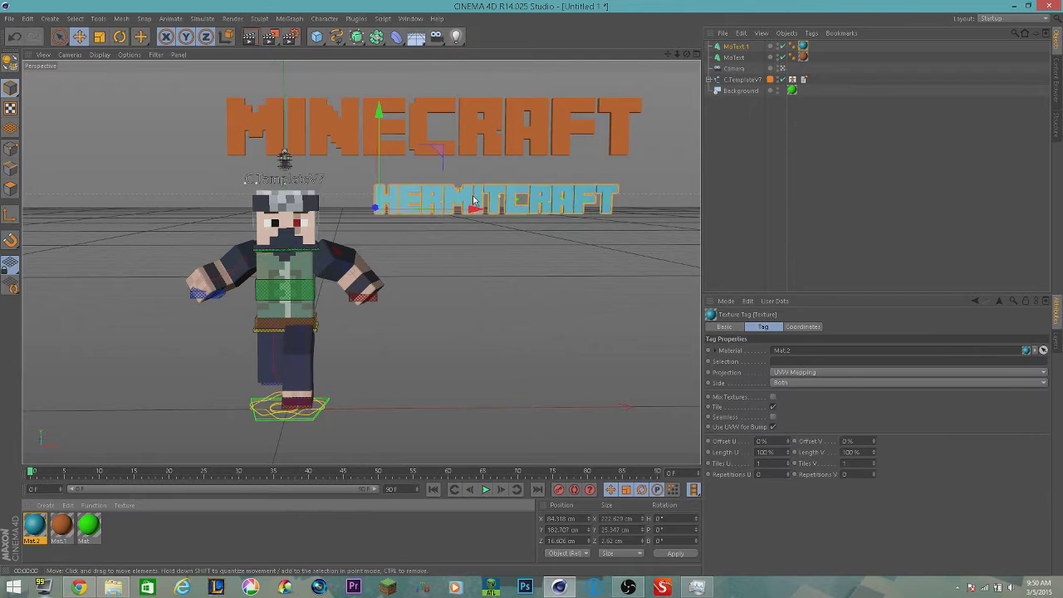
key(ctrl+r)
click(35, 527)
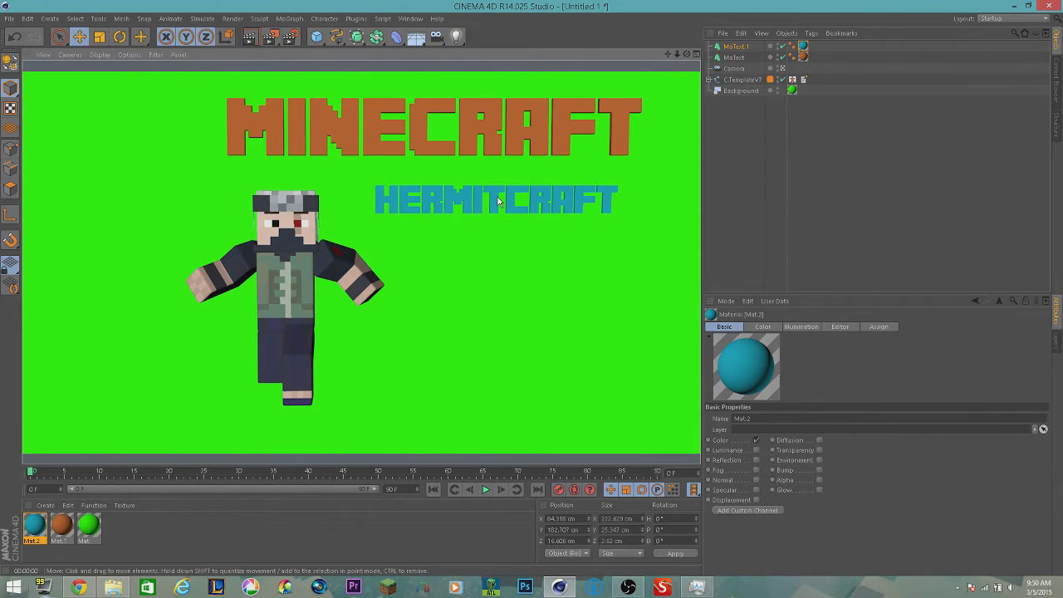
Step: Increase the depth of the HermitCraft text and set the Minecraft title's depth to about 14.15 cm, then render a preview
click(498, 201)
key(Return)
key(ctrl+z)
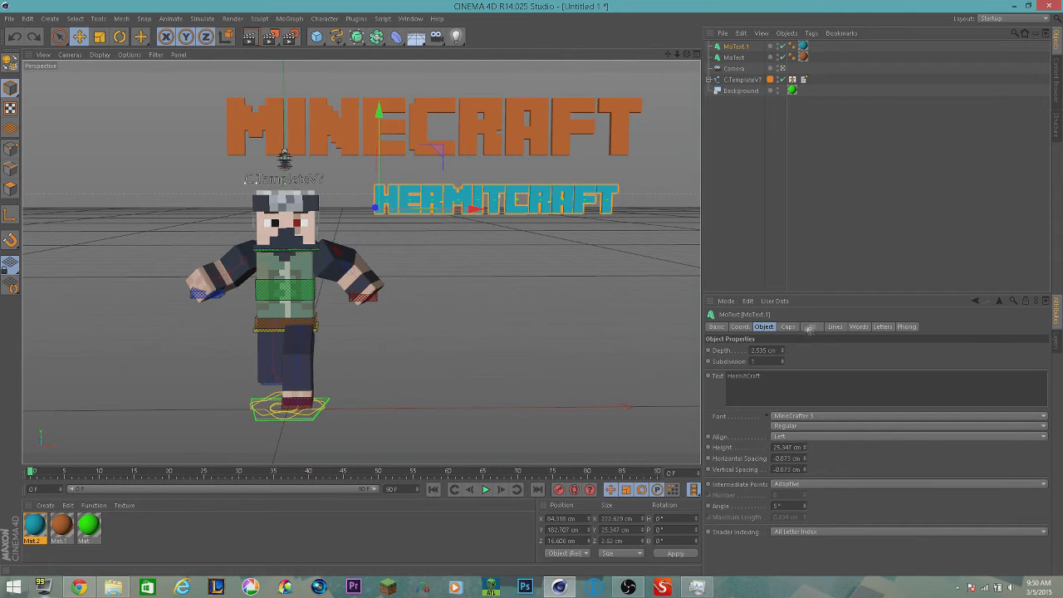
click(784, 349)
click(734, 58)
drag(783, 350, 783, 348)
key(ctrl+r)
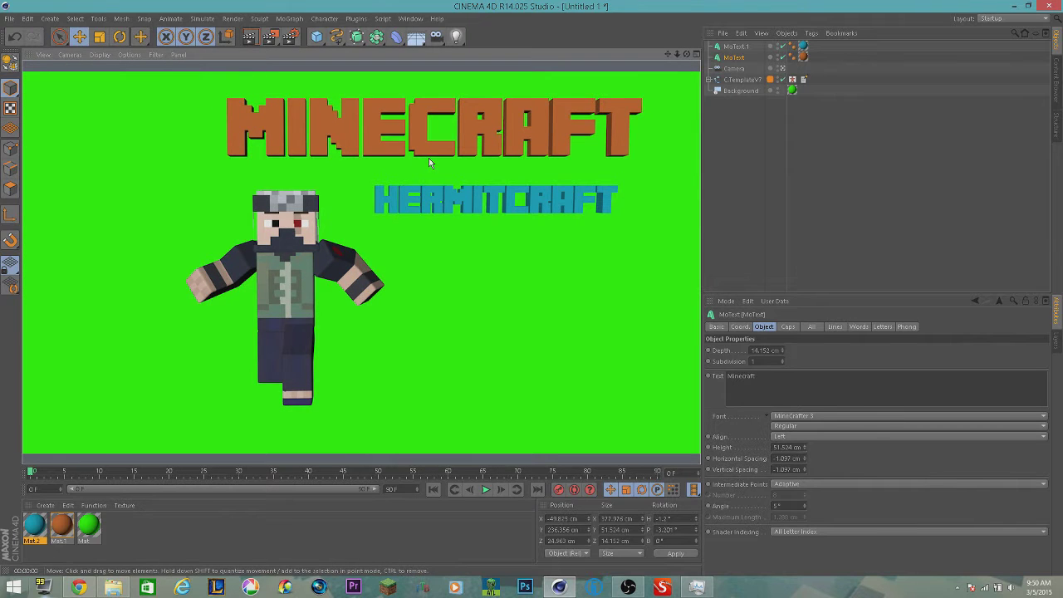
click(477, 313)
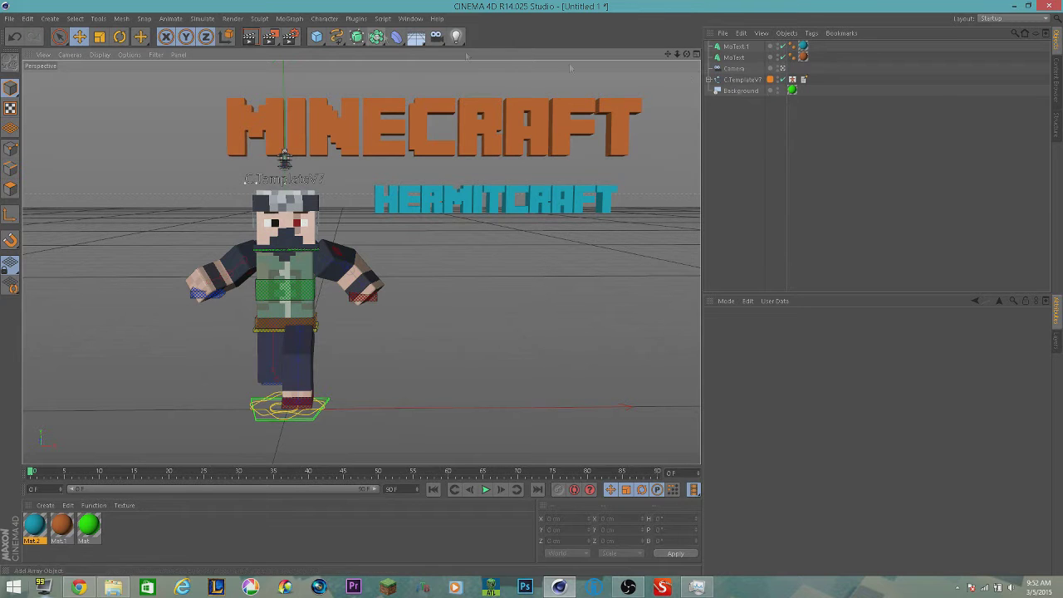
Step: Add a third MoText object reading "#" and set its font to MineCrafter 3
click(290, 18)
click(302, 147)
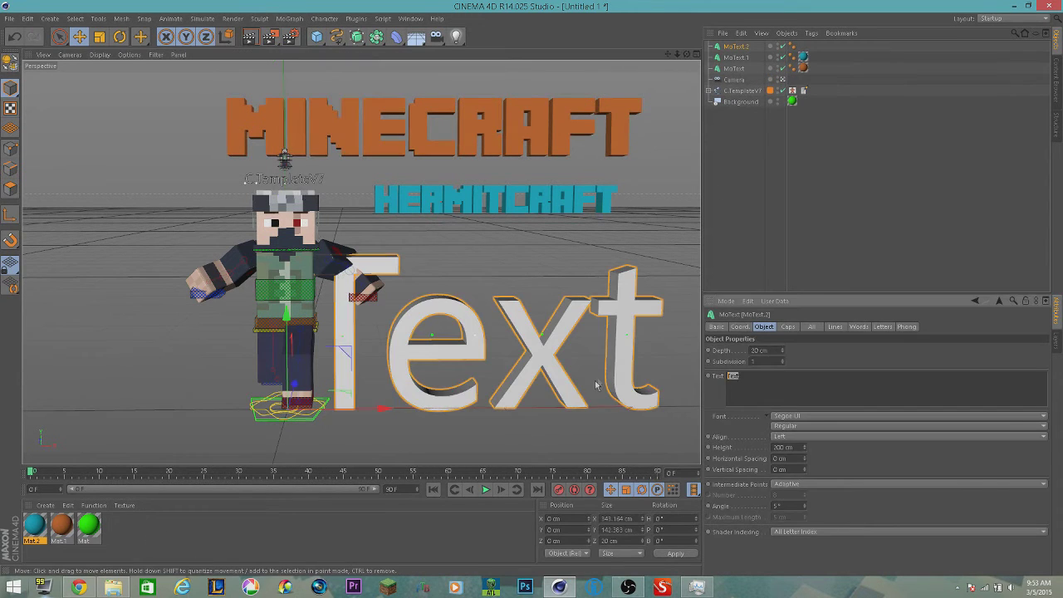
text(#)
click(806, 418)
click(843, 111)
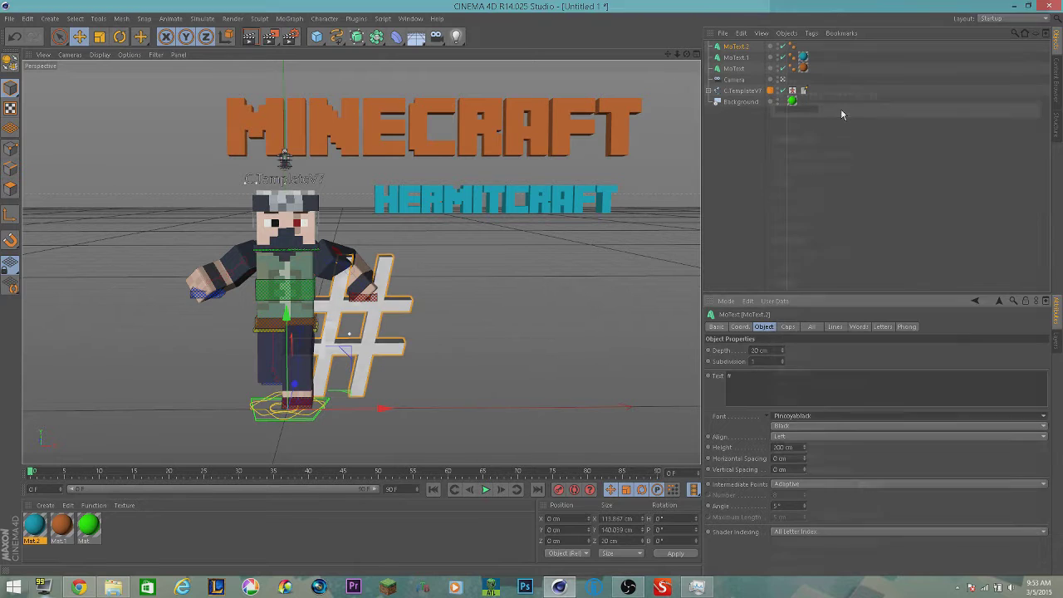
click(803, 417)
click(838, 258)
click(818, 417)
click(831, 200)
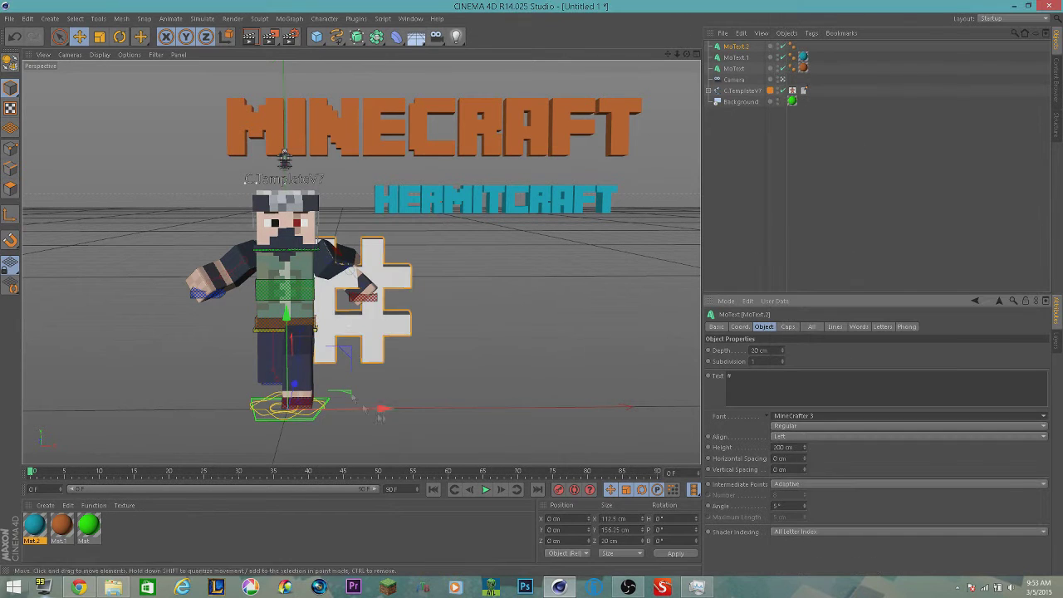
Step: Move the # text beside the character and toward the camera, to about X 78, Y 17, Z -153 cm
drag(383, 408, 480, 408)
drag(381, 386, 396, 361)
drag(491, 454, 476, 454)
Step: Create a dark red material without specular, apply it to the # text and render a preview
double_click(166, 546)
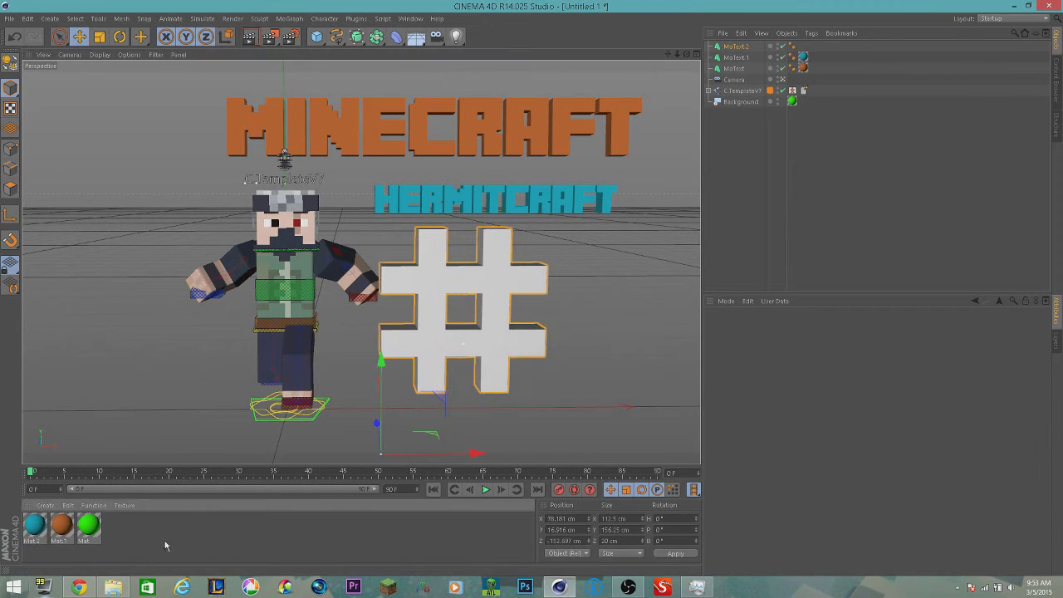
double_click(38, 532)
click(184, 192)
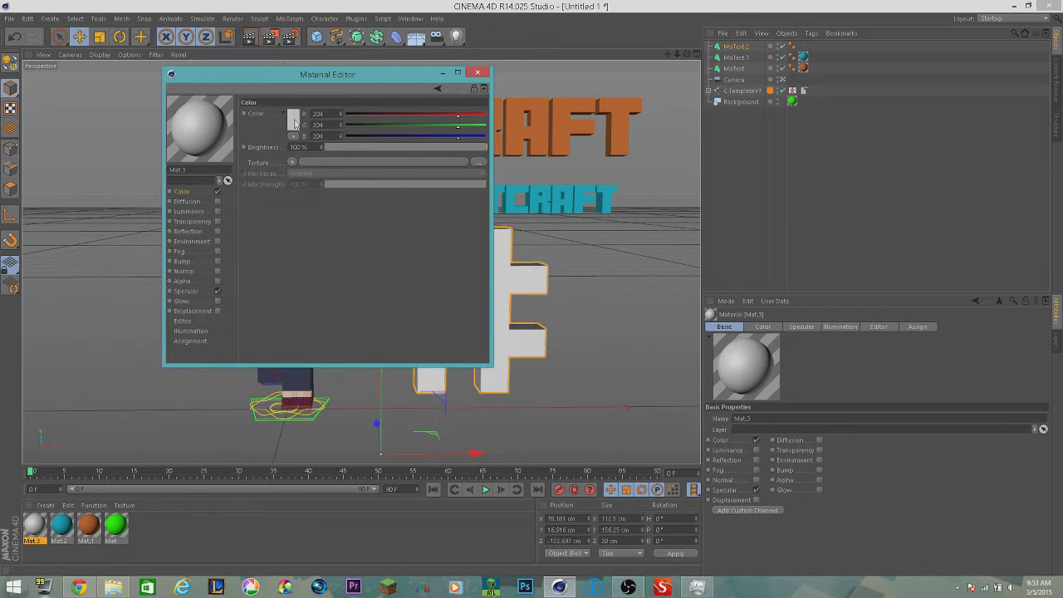
click(292, 123)
click(289, 93)
click(271, 173)
click(218, 292)
click(478, 72)
drag(745, 50, 744, 47)
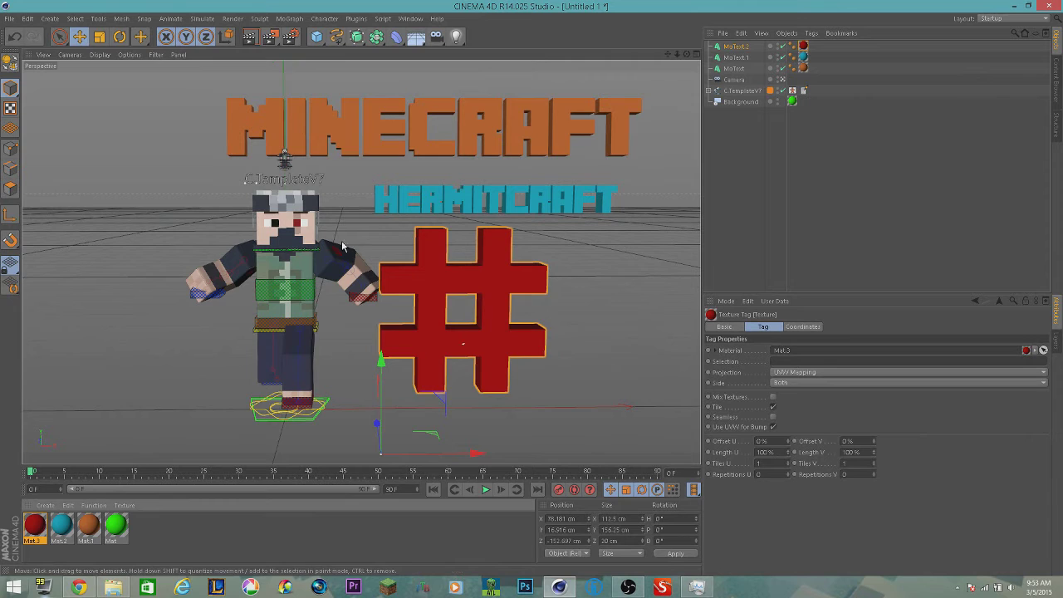
key(ctrl+r)
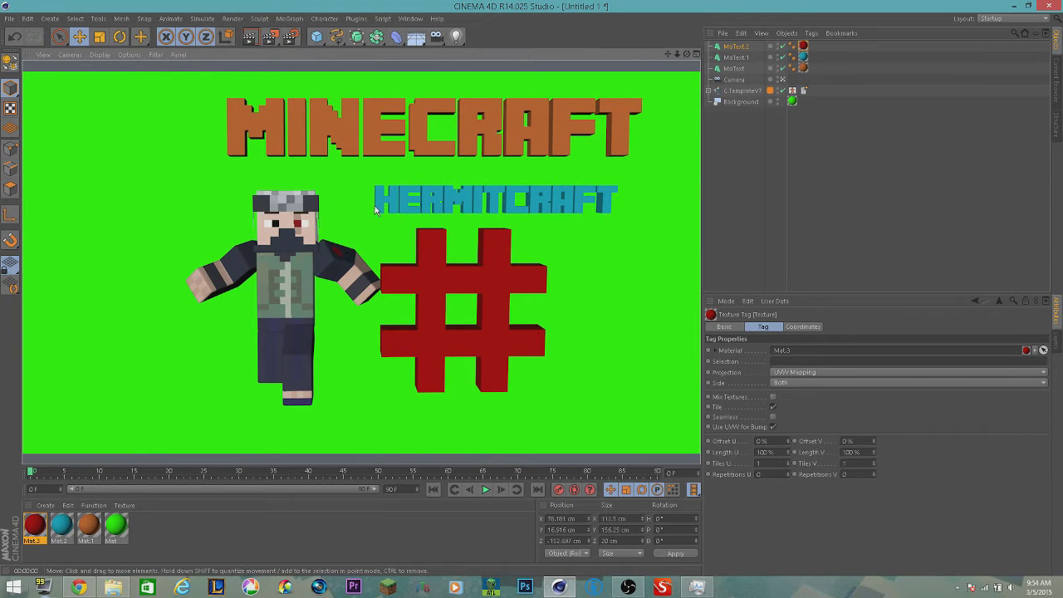
Step: Scale down the # text and reposition it beside the character beneath HermitCraft, checking the layout in preview renders
click(317, 270)
alt+middle_drag(320, 247, 233, 264)
key(ctrl+r)
click(338, 311)
drag(266, 424, 266, 396)
drag(368, 444, 416, 479)
key(t)
drag(312, 387, 311, 421)
key(e)
drag(362, 373, 360, 322)
key(ctrl+r)
Step: Turn the character rig slightly and lower its waist control, checking the pose in preview renders
click(308, 432)
click(195, 178)
key(t)
key(r)
drag(184, 270, 199, 272)
key(ctrl+r)
click(202, 380)
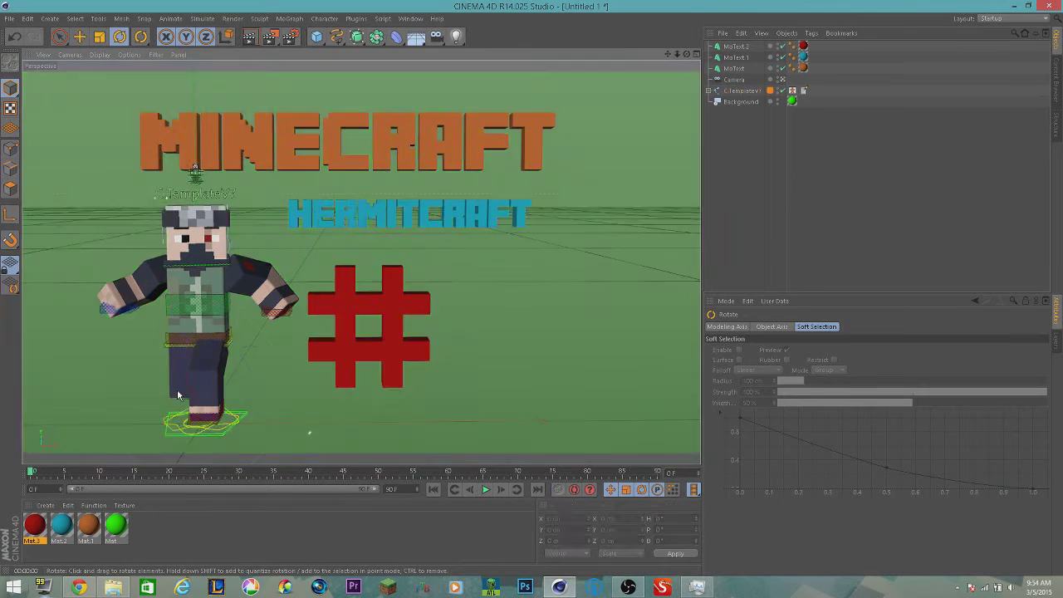
key(e)
drag(195, 322, 194, 332)
key(ctrl+r)
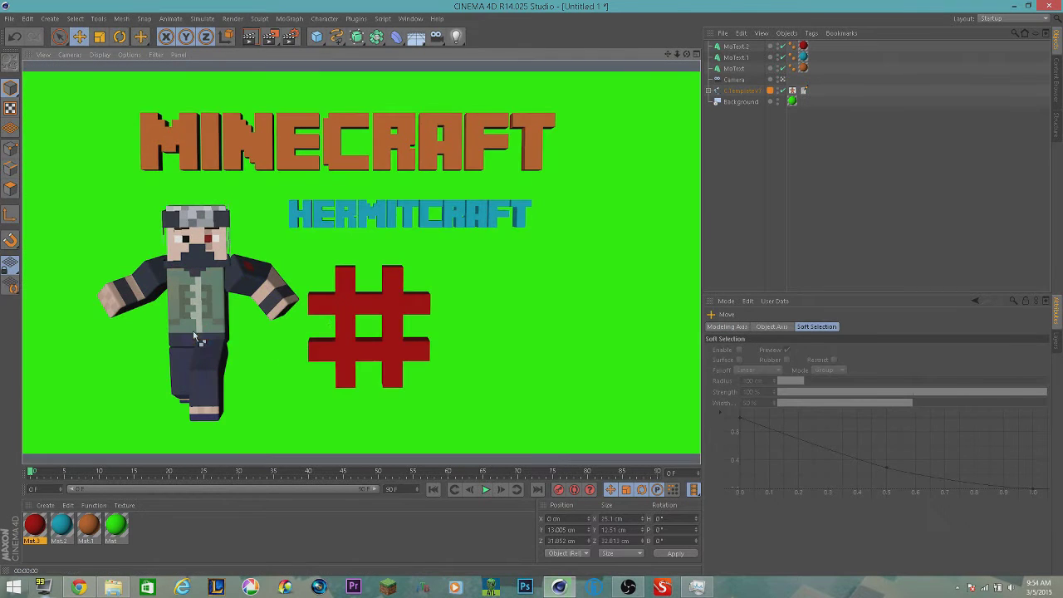
Step: Enlarge the HermitCraft text slightly and scale the Minecraft title up to about 64 cm high, then render a preview
click(459, 217)
key(t)
drag(384, 221, 416, 222)
click(394, 166)
drag(393, 166, 480, 166)
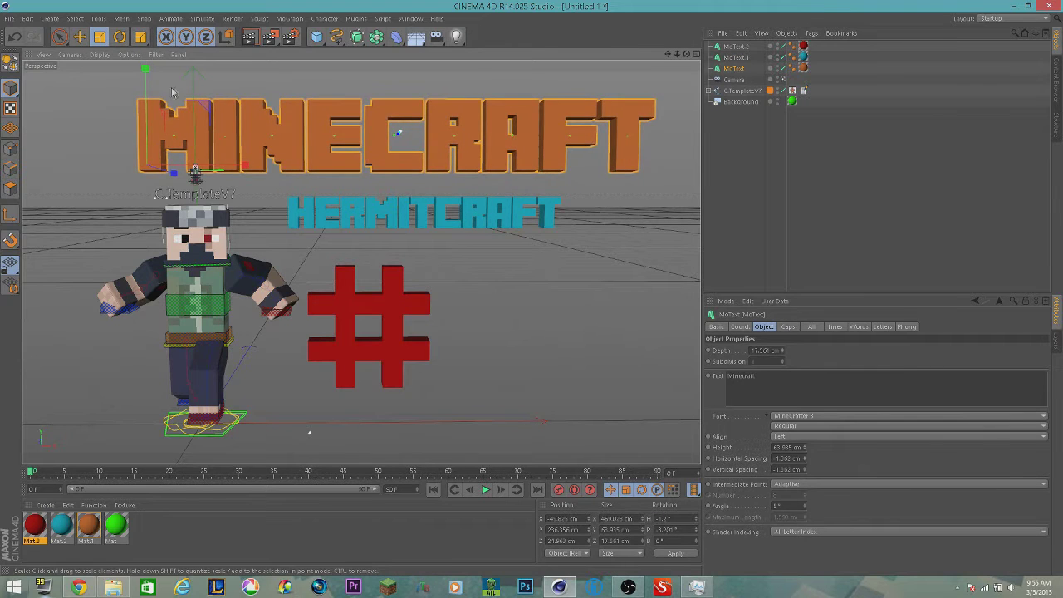
key(ctrl+r)
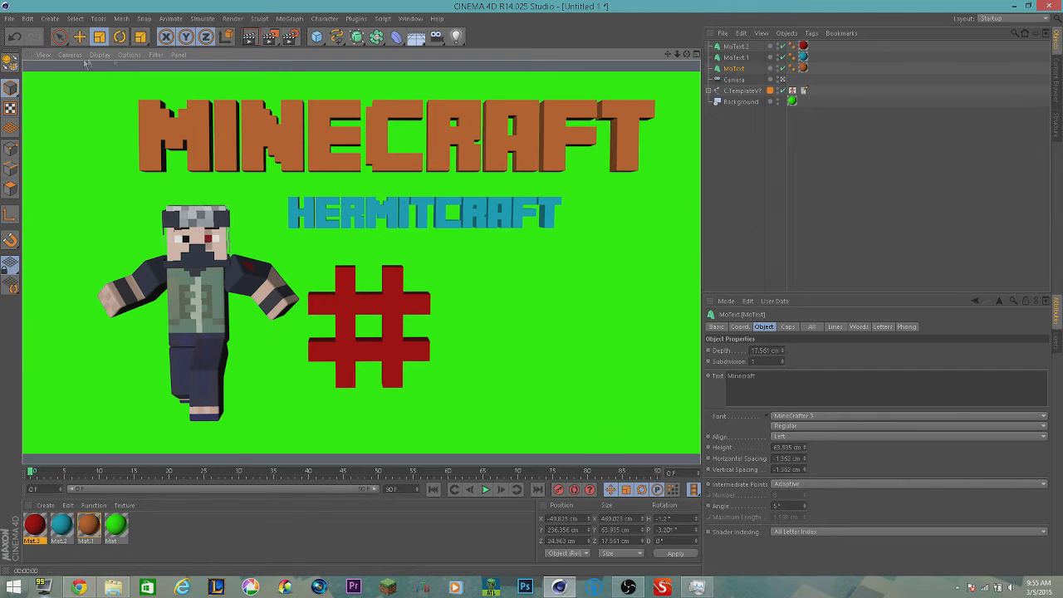
click(9, 18)
click(23, 109)
Step: Change the background material's color to magenta (255, 0, 255) and render a preview
double_click(116, 525)
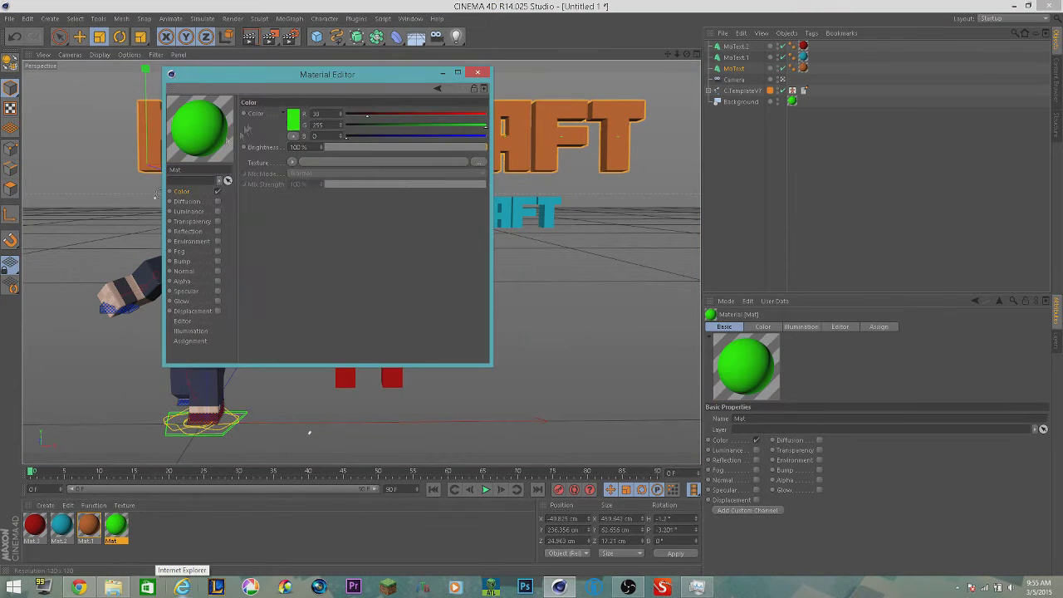
click(294, 124)
click(346, 74)
click(269, 167)
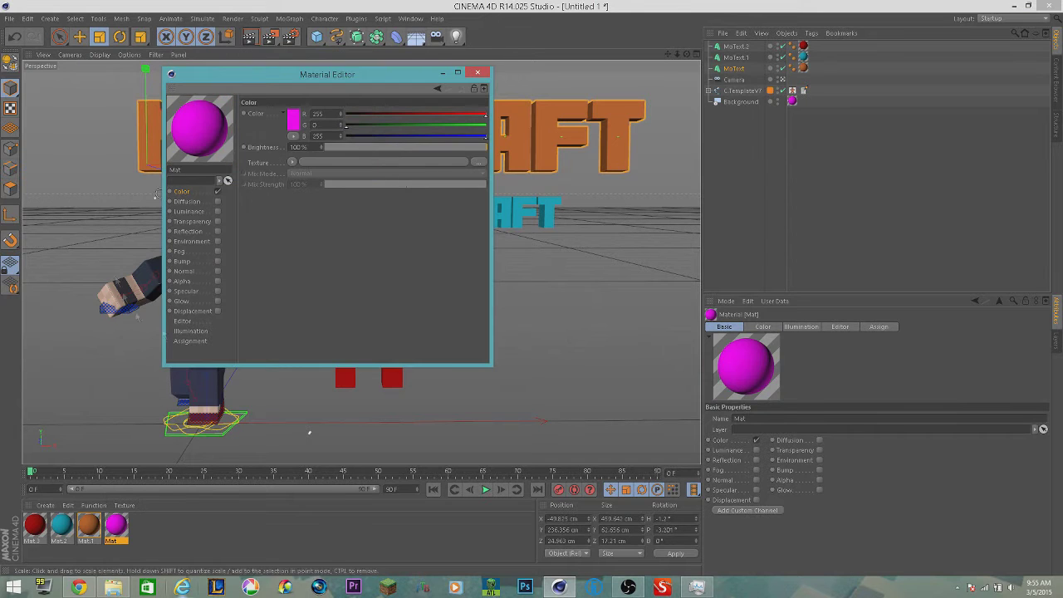
click(477, 72)
key(ctrl+r)
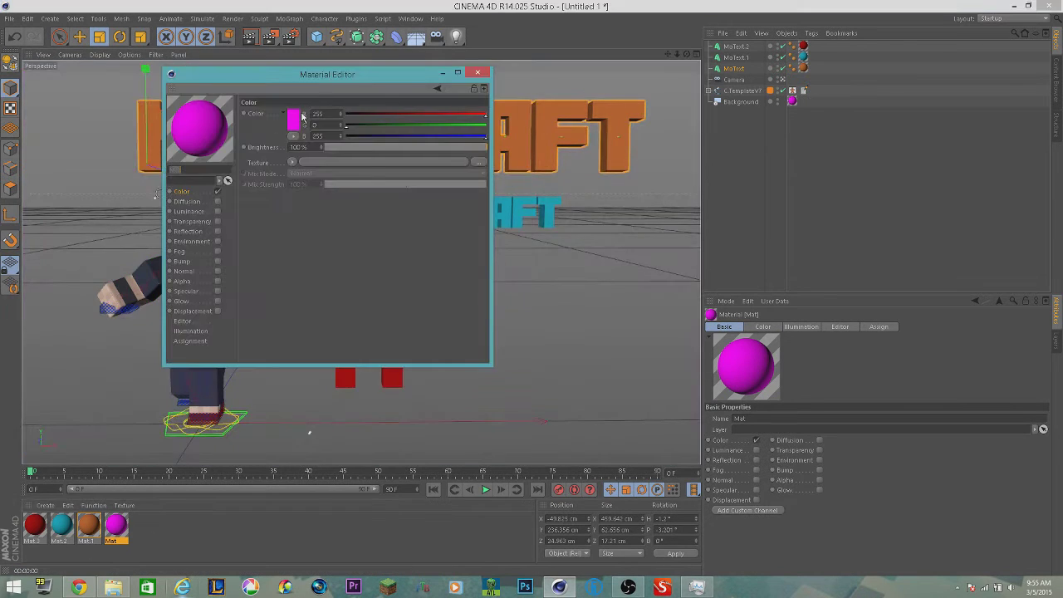
Step: Set the background material's color to yellow (255, 255, 0) and render a preview
click(293, 118)
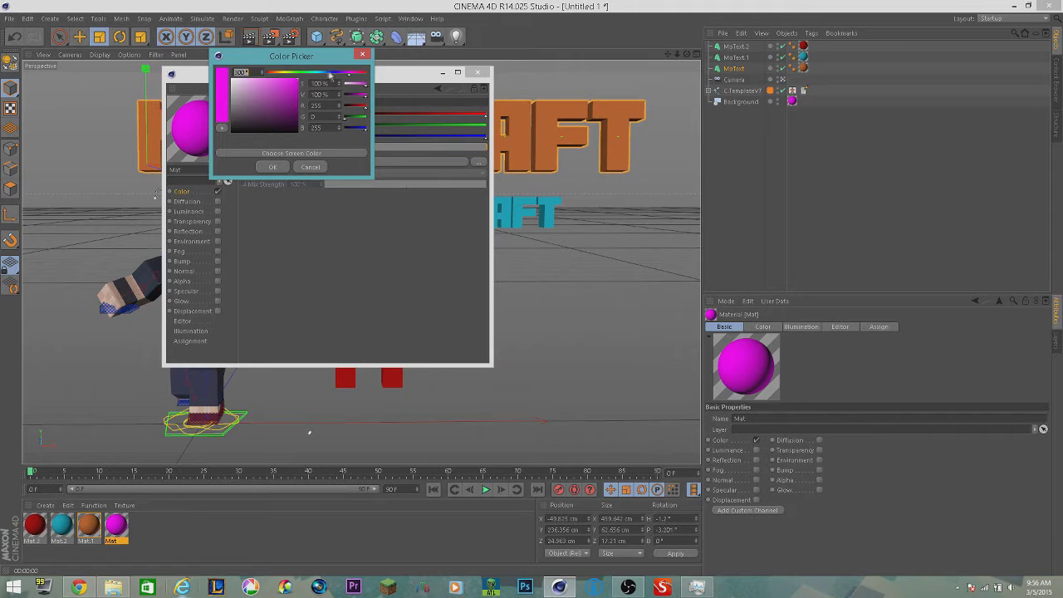
drag(286, 72, 284, 75)
click(273, 166)
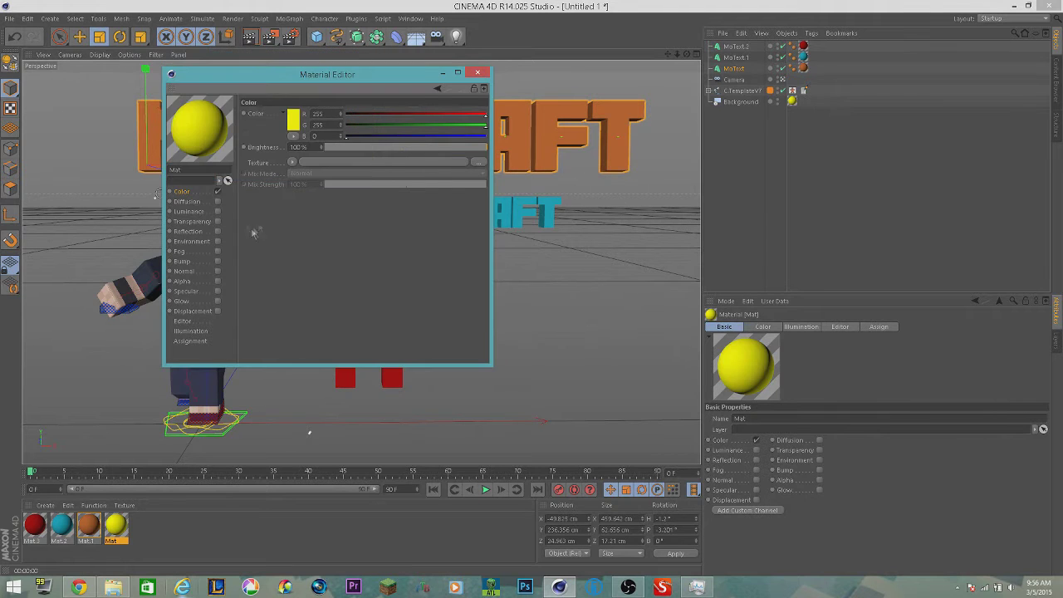
click(479, 74)
key(ctrl+r)
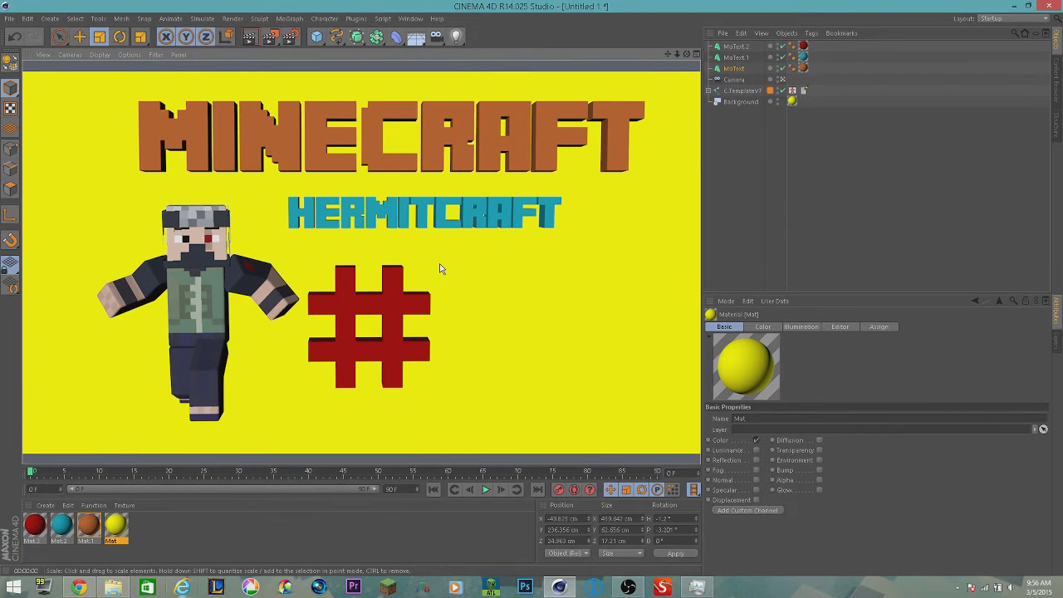
Step: Send the scene to the render queue, saving the project as "Etho Draft 1" in the Fan Made Thumbnails folder
click(202, 18)
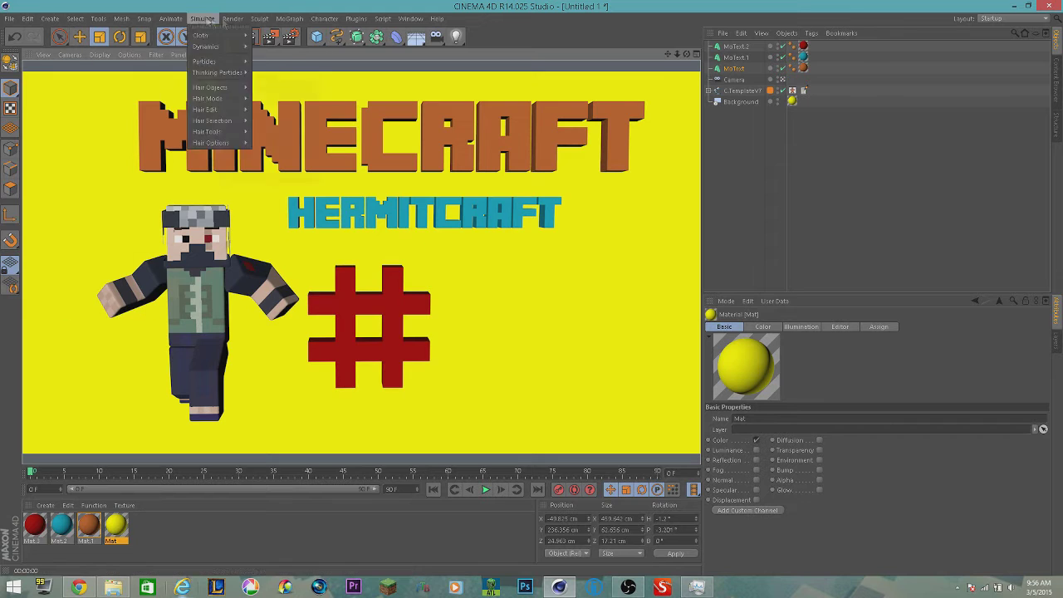
mouse_move(233, 18)
click(258, 97)
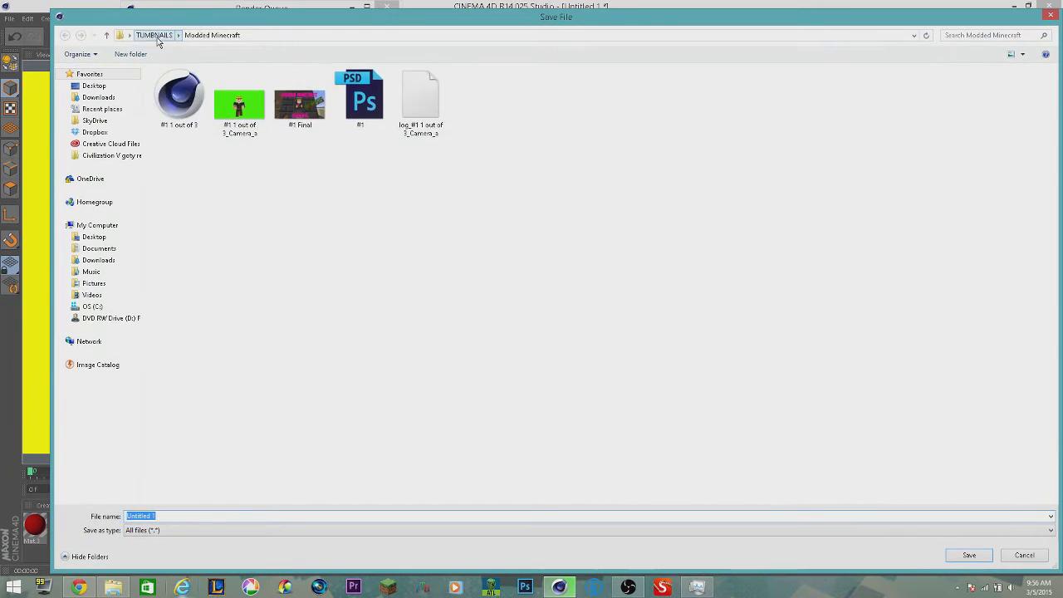
click(157, 37)
double_click(193, 109)
click(229, 516)
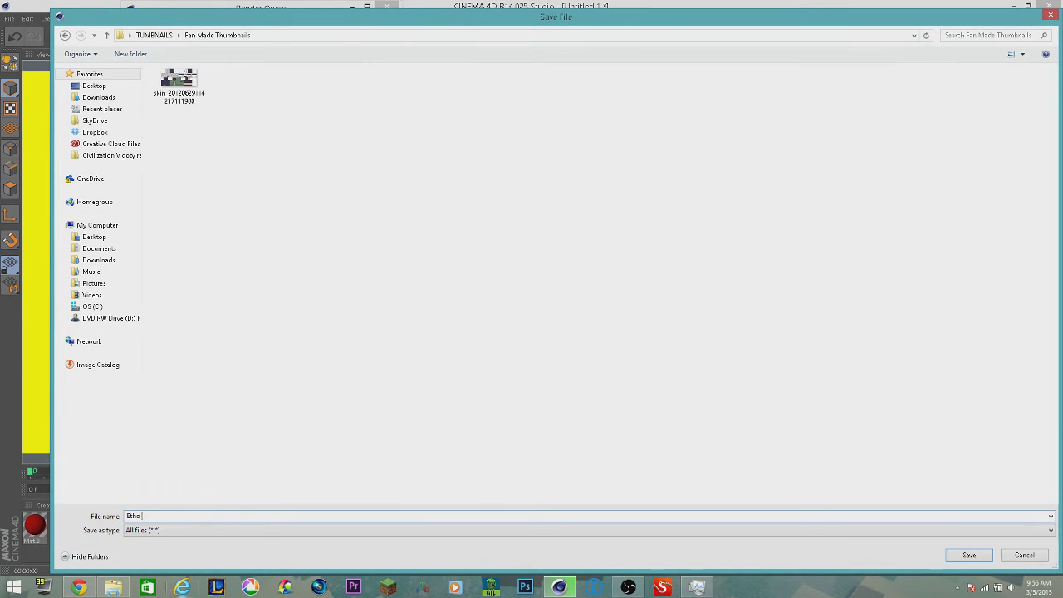
click(433, 535)
click(434, 539)
click(970, 555)
scroll(240, 81, down, 2)
right_click(178, 80)
click(182, 88)
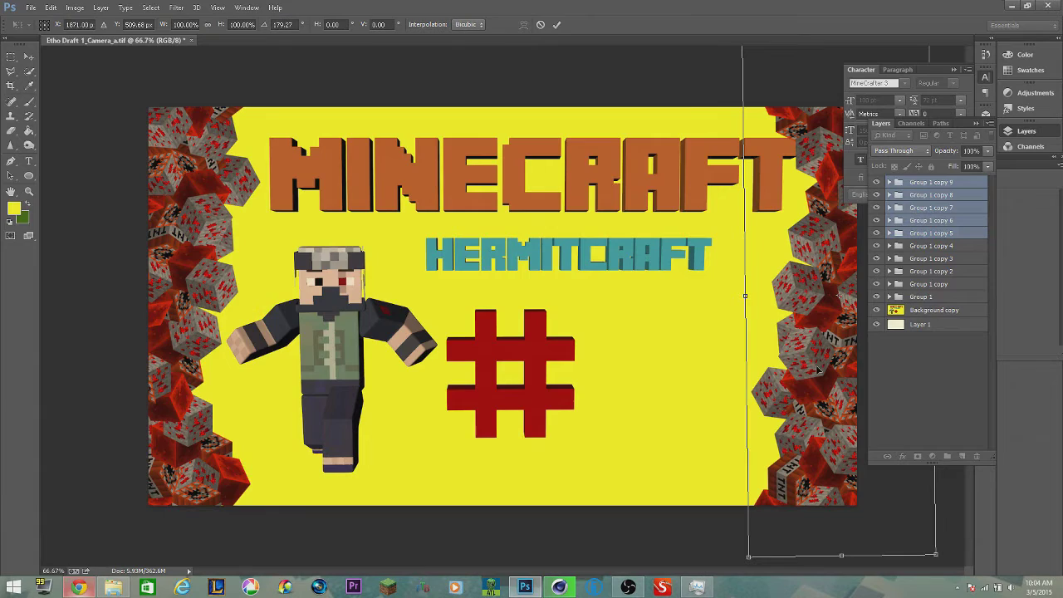
Step: In Photoshop, commit the transform of the block border along the image's right edge and duplicate its five selected layer groups
click(557, 25)
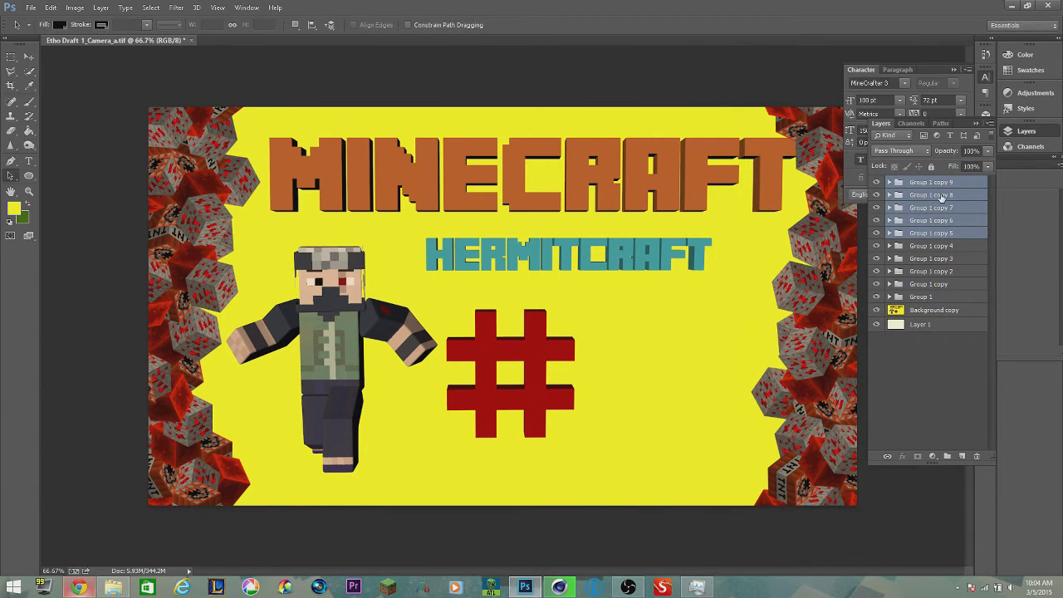
right_click(911, 185)
click(932, 206)
key(Return)
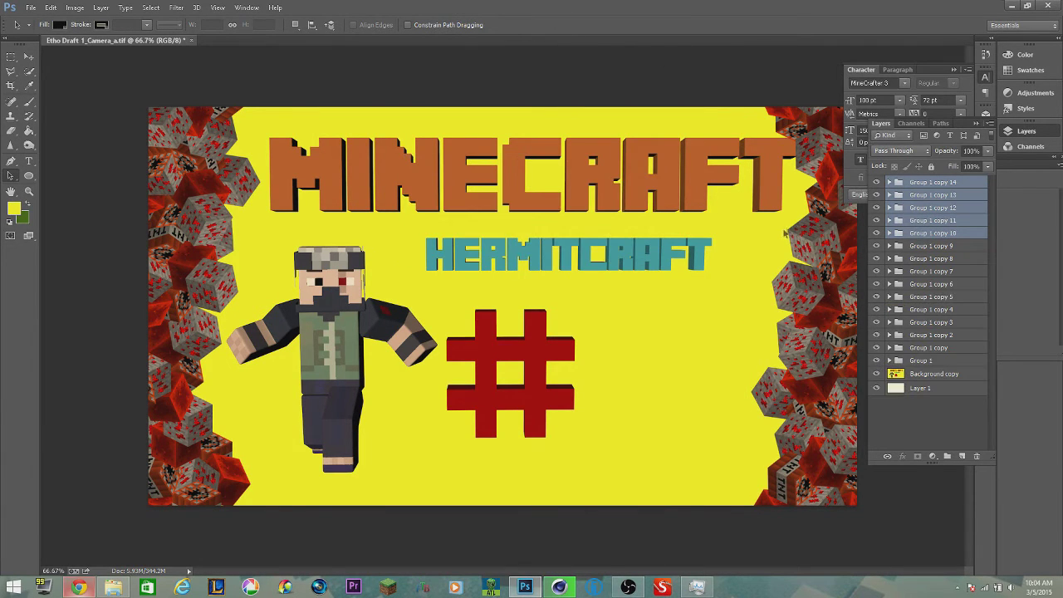
Step: Rotate the duplicated block groups about 90° and place them along the image's bottom edge as a border
key(ctrl+t)
drag(786, 231, 520, 314)
drag(689, 104, 758, 465)
drag(685, 404, 698, 507)
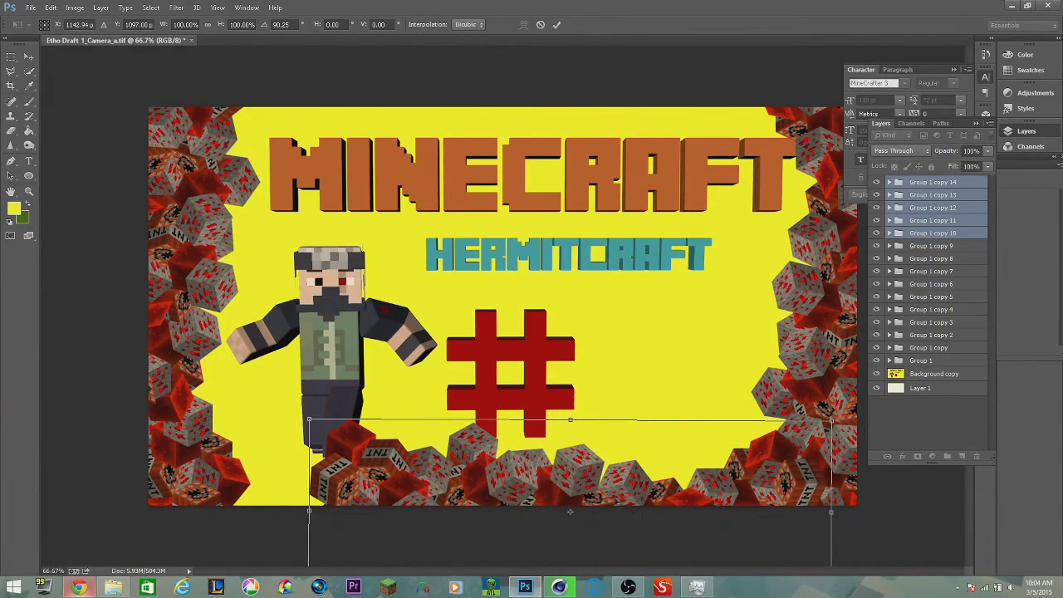
drag(590, 480, 580, 493)
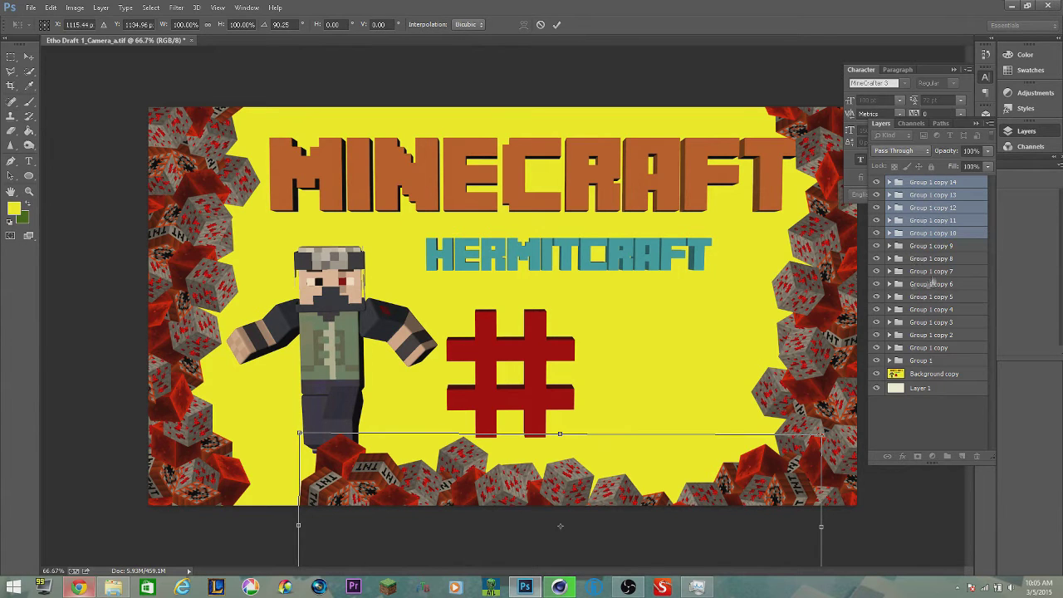
click(559, 24)
Step: Duplicate Group 1 copy 14, rotate the copy about 30° and fit it into the border gap at the image's bottom-left corner
click(924, 184)
right_click(923, 184)
click(932, 222)
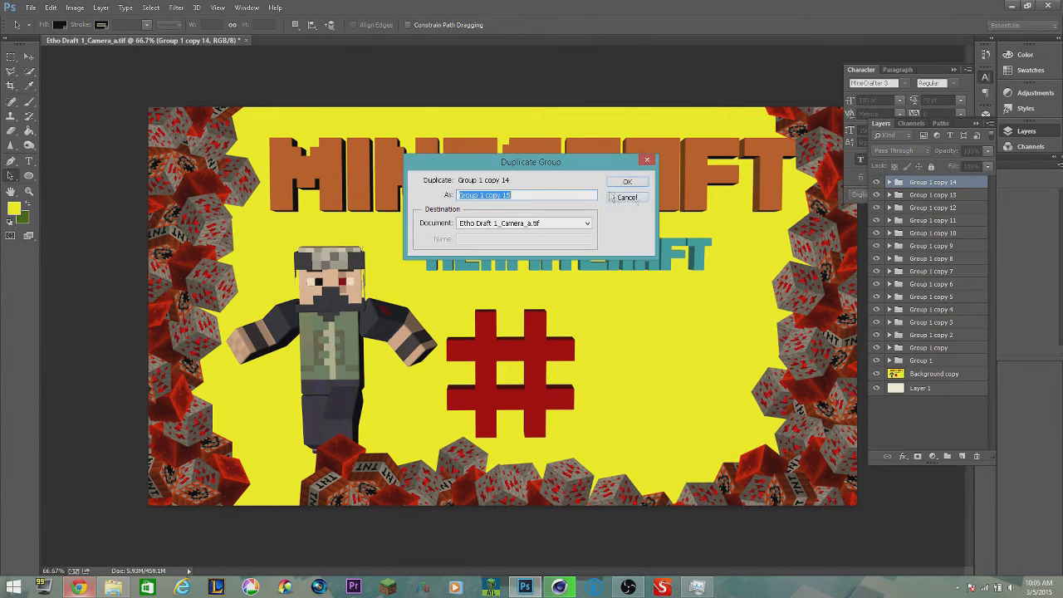
click(637, 184)
key(ctrl+t)
drag(370, 482, 275, 473)
drag(351, 412, 379, 460)
drag(263, 493, 267, 488)
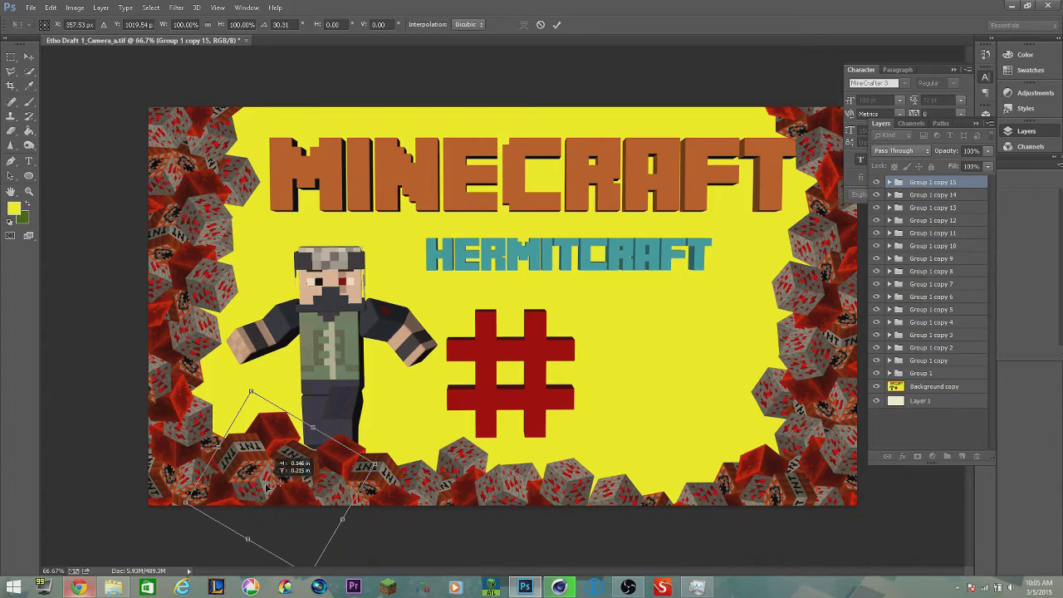
click(557, 24)
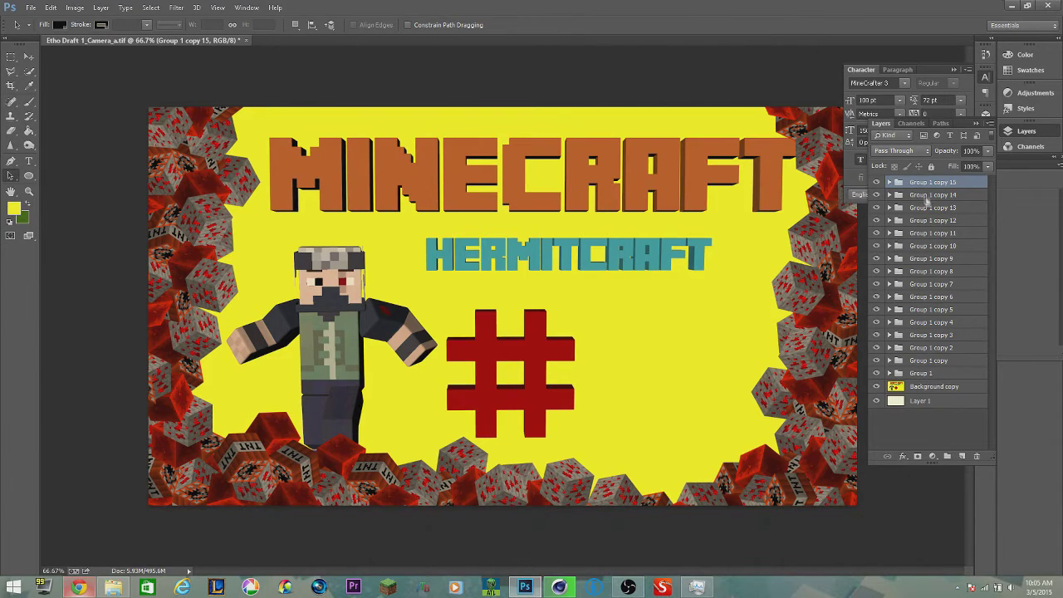
Step: Duplicate the six block groups from Group 1 copy 10 to copy 15, and rotate and place the copies along the image's top edge
click(942, 245)
shift+click(948, 183)
right_click(948, 184)
click(952, 220)
click(630, 182)
key(ctrl+t)
drag(555, 490, 536, 214)
drag(806, 99, 366, 292)
drag(527, 255, 545, 112)
click(557, 25)
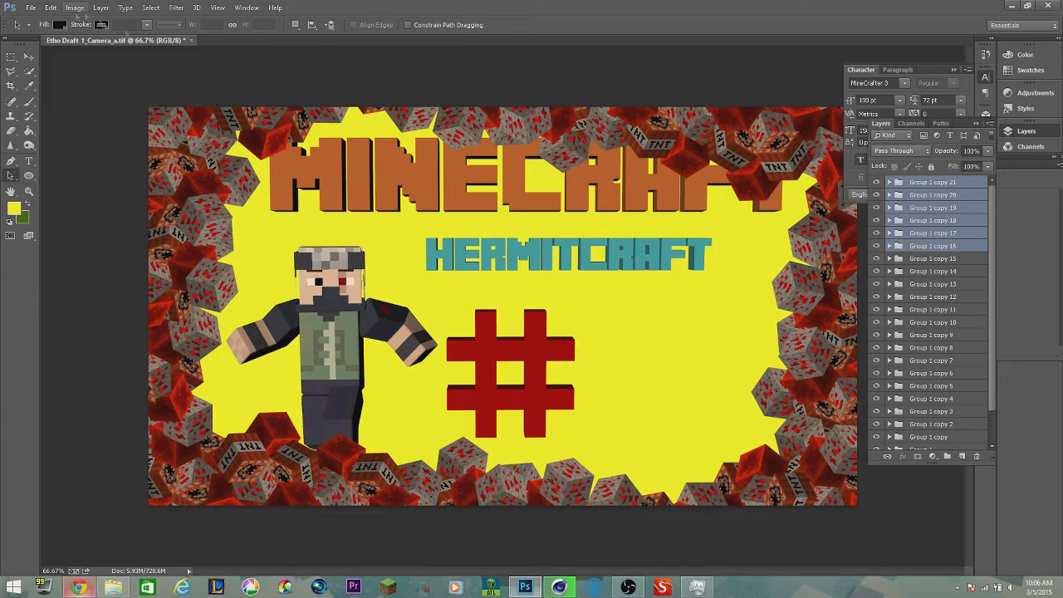
Step: On the Background copy layer, select the yellow background with Color Range at fuzziness 134 and delete it
scroll(942, 430, down, 3)
click(942, 429)
click(918, 447)
click(930, 430)
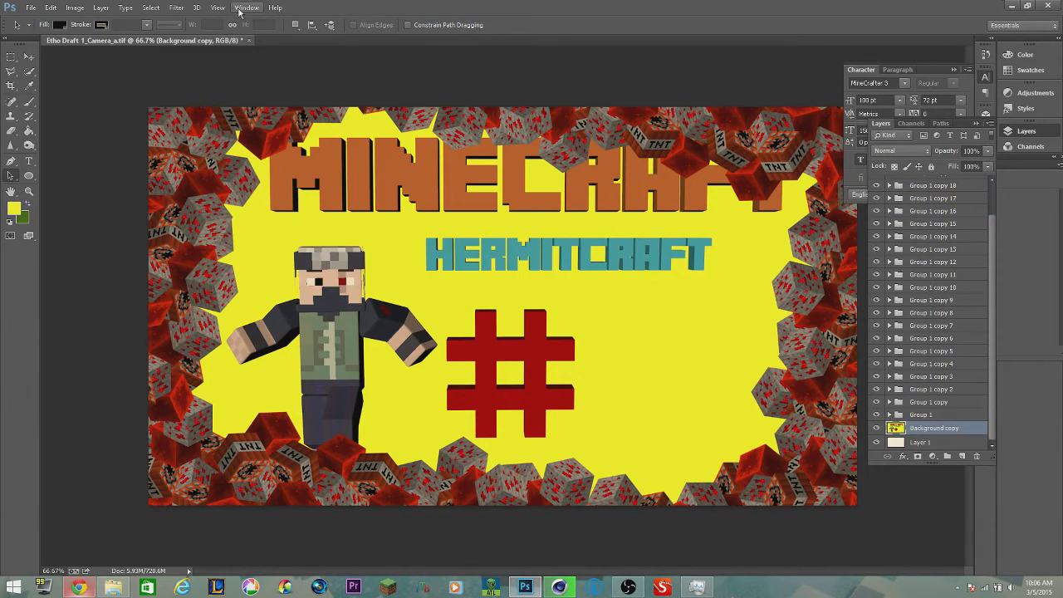
click(197, 7)
mouse_move(156, 8)
click(172, 112)
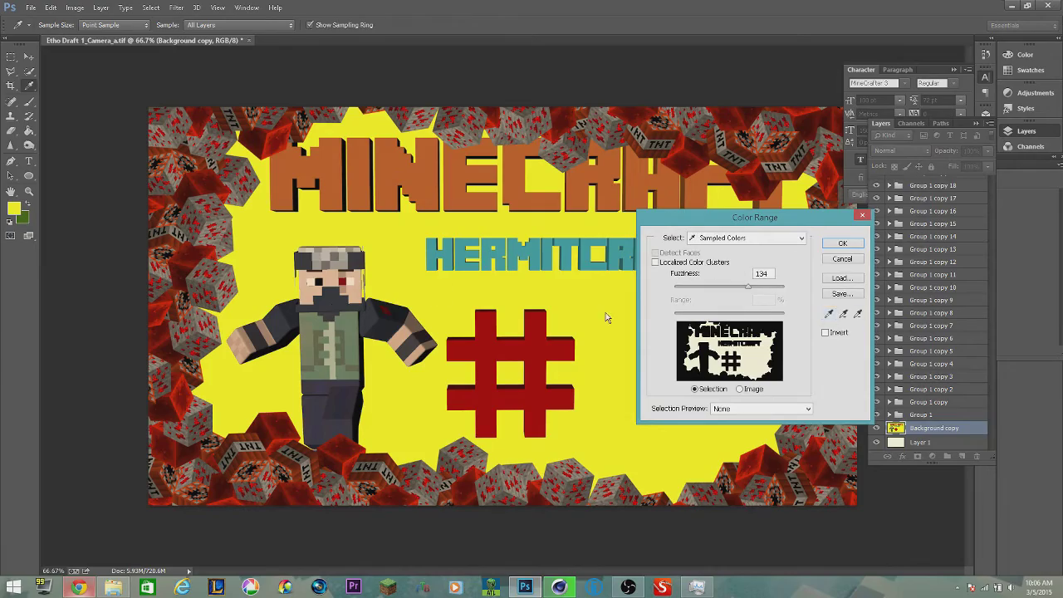
click(843, 244)
key(Delete)
Step: Delete the same selected area from Layer 1, then extend the selection to the whole canvas
click(931, 444)
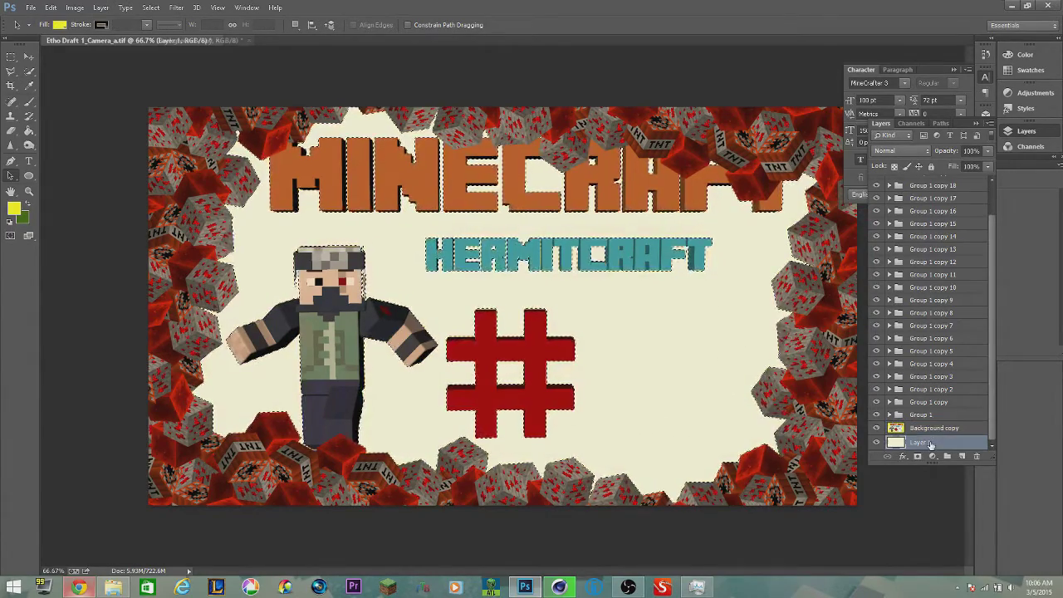
key(Delete)
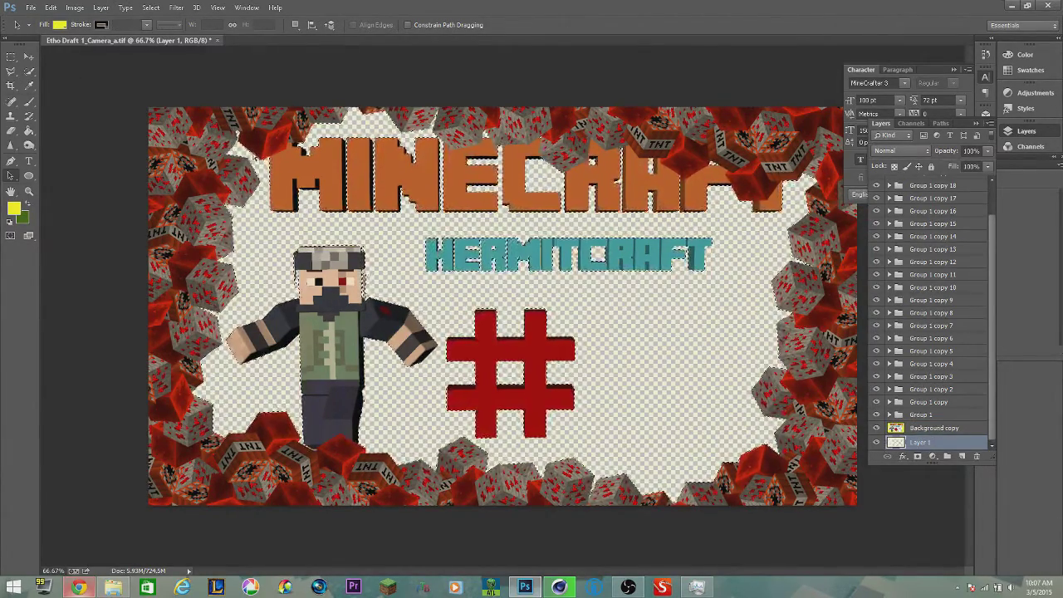
key(ctrl+a)
Step: Save the image in the Fan Made Thumbnails folder under a new name beginning with "Etho", choosing a different file format
click(31, 8)
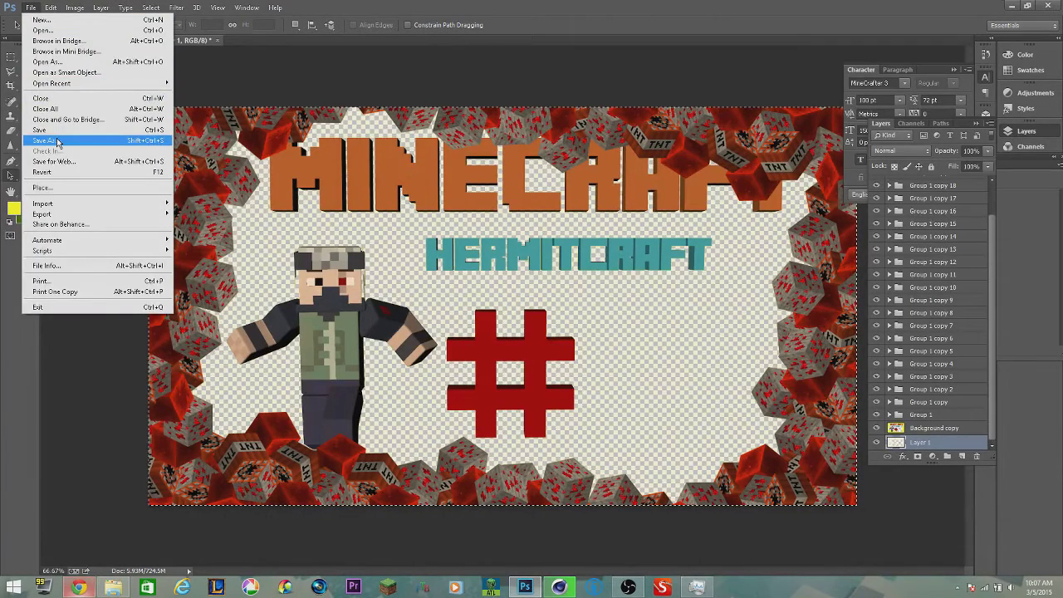
click(58, 142)
click(318, 454)
key(BackSpace)
key(BackSpace)
key(BackSpace)
key(BackSpace)
key(BackSpace)
key(BackSpace)
key(BackSpace)
key(BackSpace)
key(BackSpace)
key(BackSpace)
key(BackSpace)
key(BackSpace)
key(BackSpace)
key(BackSpace)
key(BackSpace)
key(BackSpace)
text(fi)
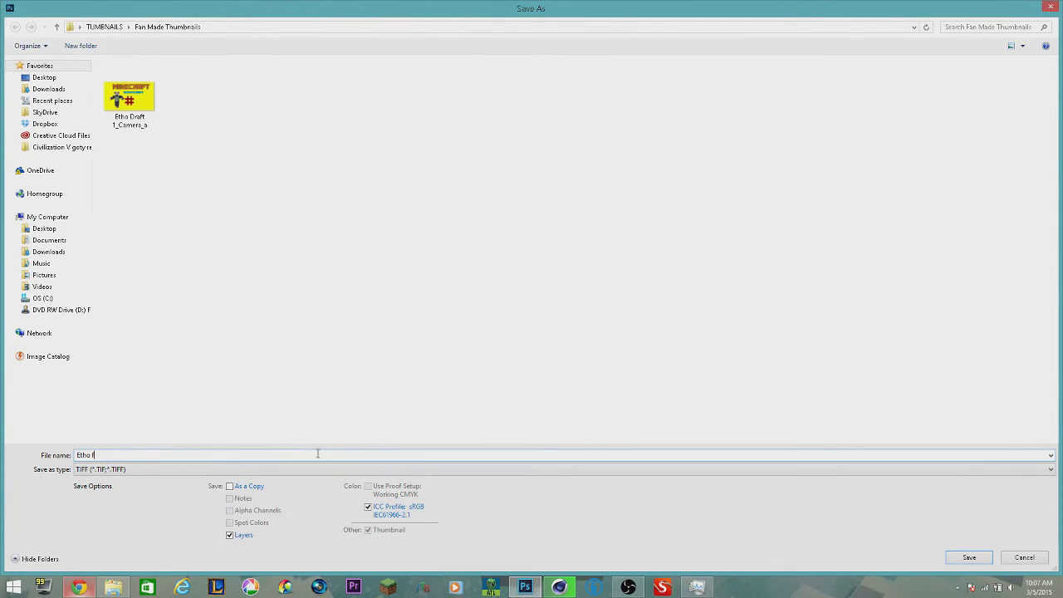
click(545, 469)
click(546, 469)
click(531, 470)
click(291, 427)
click(969, 558)
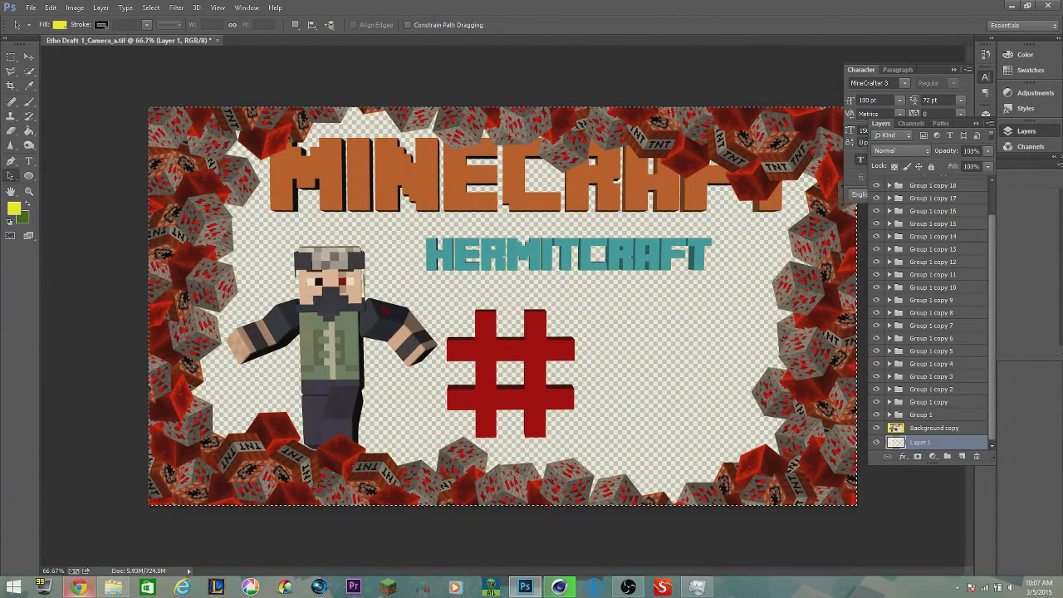
click(51, 8)
mouse_move(32, 8)
click(64, 130)
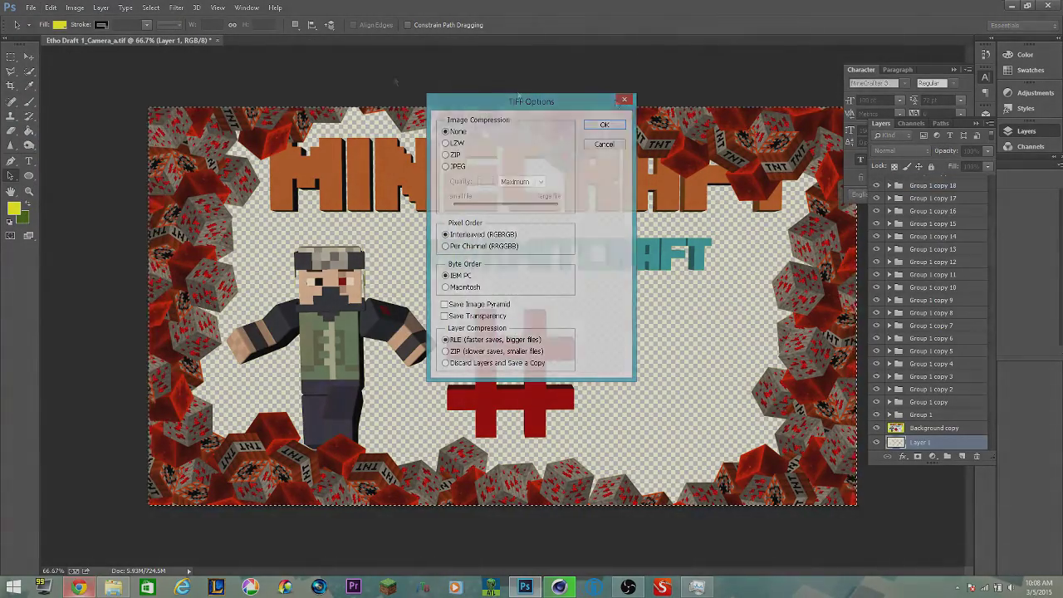
click(621, 101)
Step: Save the document in Photoshop (PSD) format as "Etho Final Vector" in the Fan Made Thumbnails folder
click(31, 8)
click(58, 141)
click(209, 470)
click(140, 283)
click(106, 454)
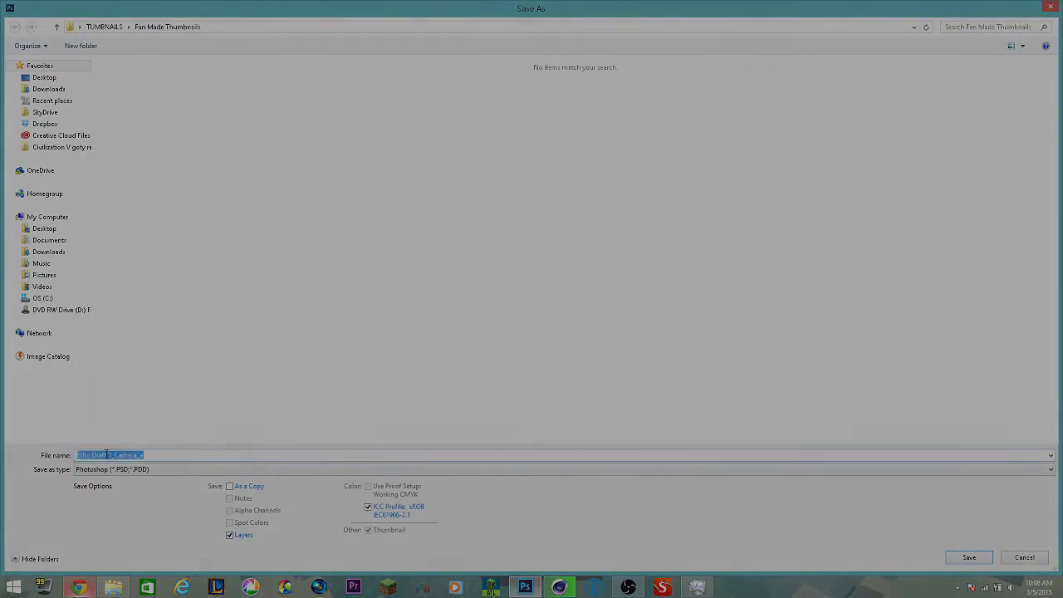
drag(92, 455, 334, 468)
text(Final Render)
key(Return)
click(753, 208)
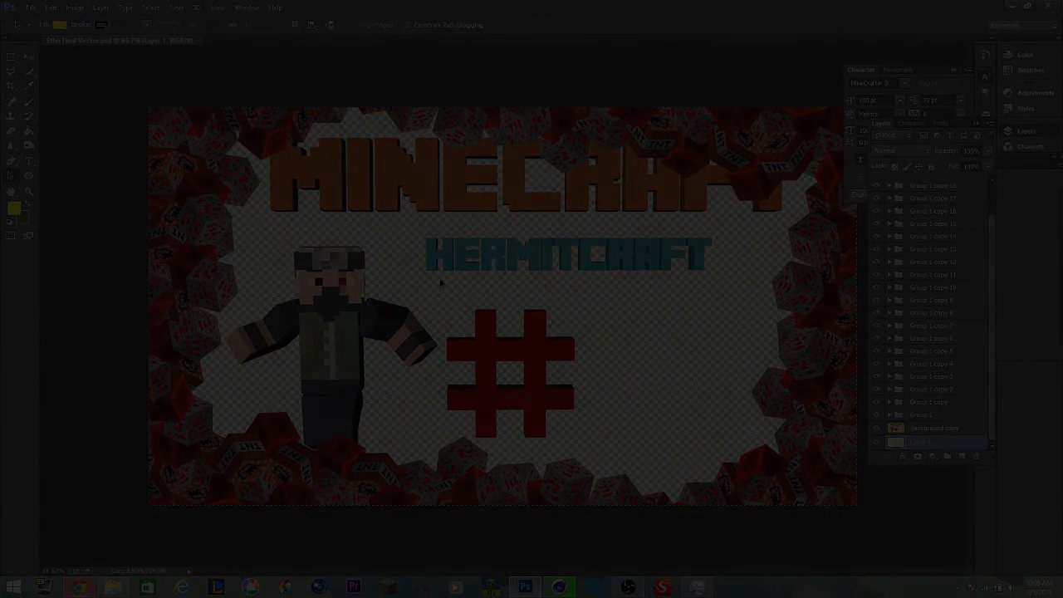